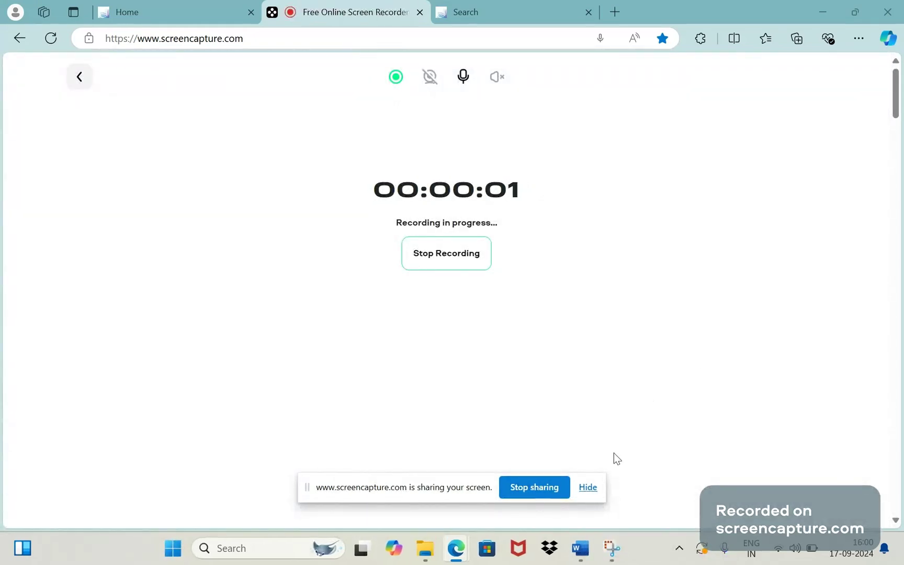
Bring the 'FIORI means' Word document to the front from the taskbar
left_click(581, 549)
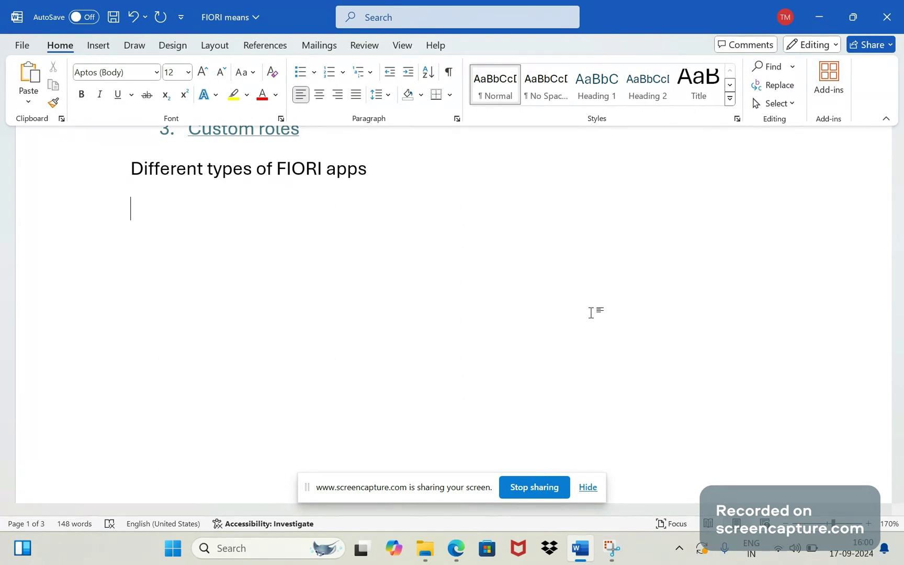
Bullet Transactional apps, Analytical apps and Factsheet, adding an empty sub-bullet under Transactional apps
key("Caps_Lock")
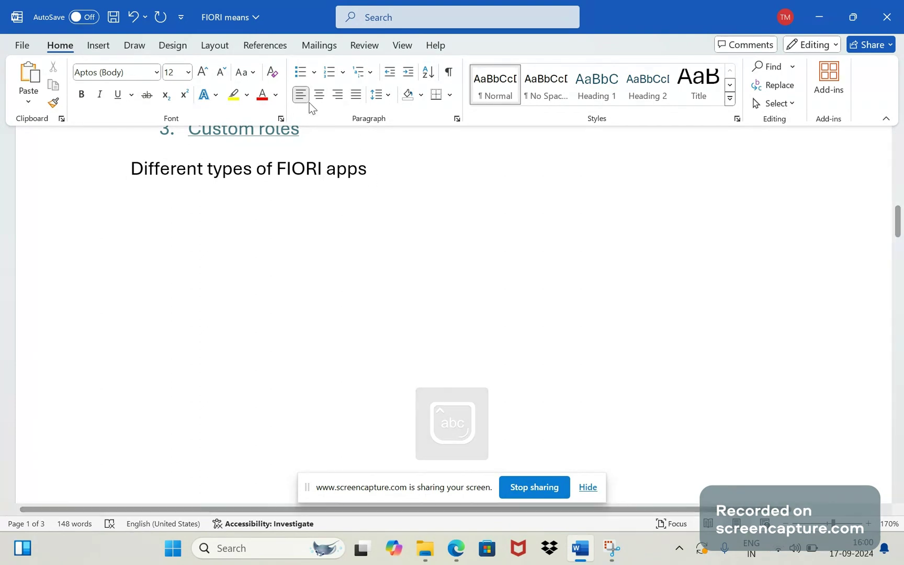
left_click(300, 72)
type("Tra")
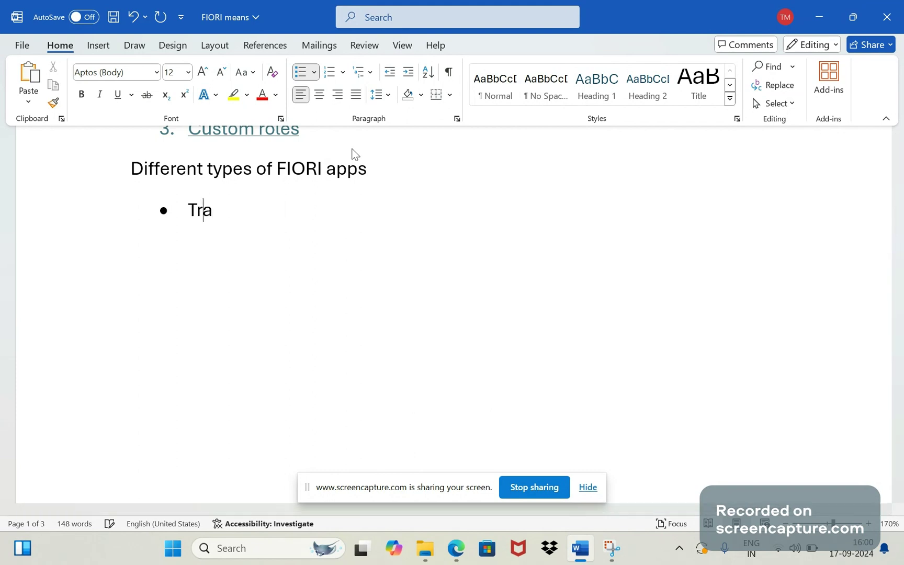
type("nsactionala app")
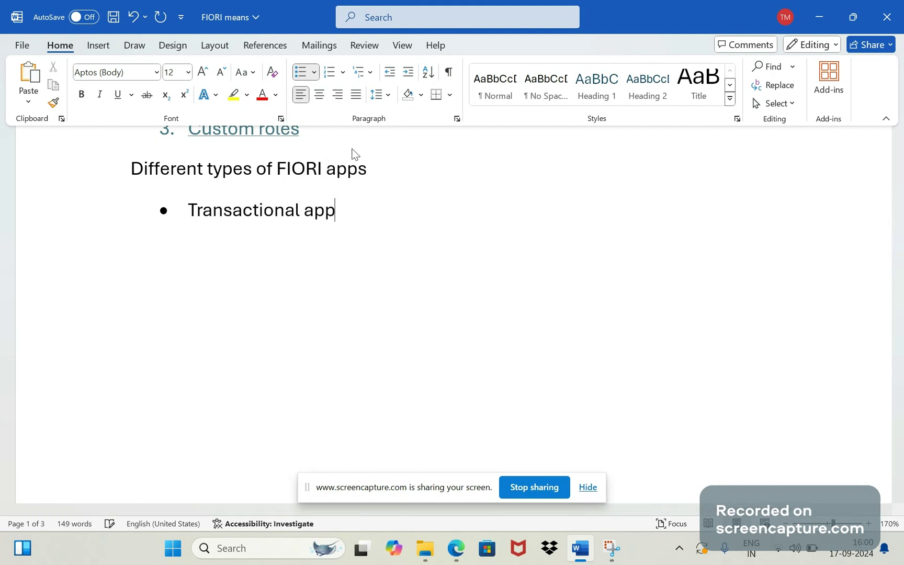
type("s")
key("Return")
type("Analytical a")
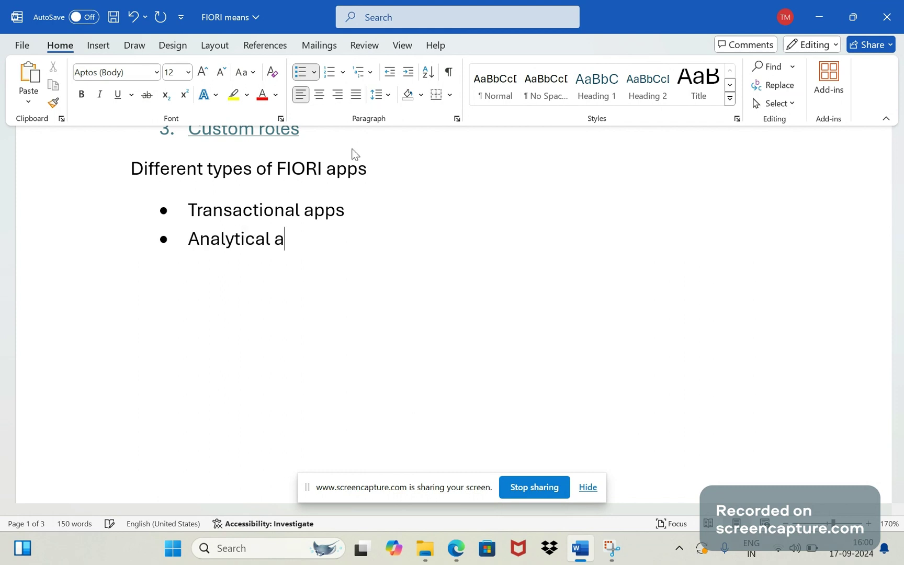
type("pps")
key("Return")
type("Facct")
key("BackSpace")
key("BackSpace")
type("tsheet")
key("Return")
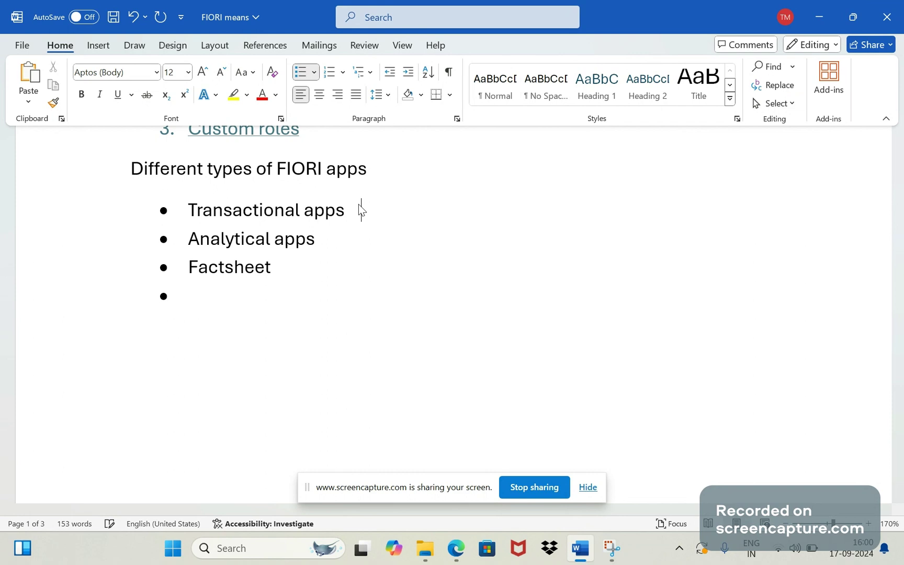
key("Return")
key("Tab")
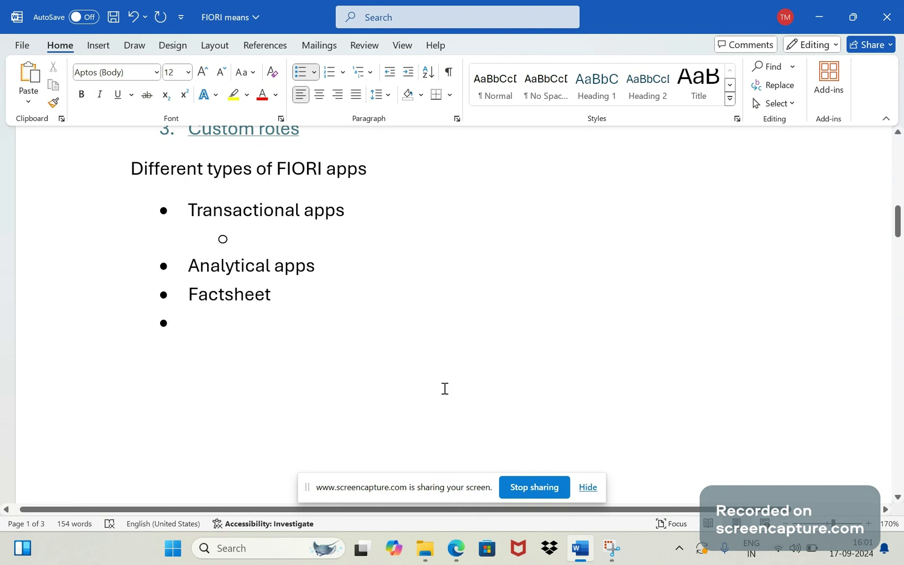
Open the Create Sales Order app from the Fiori Launchpad home page, then go back
mouse_move(456, 547)
left_click(391, 469)
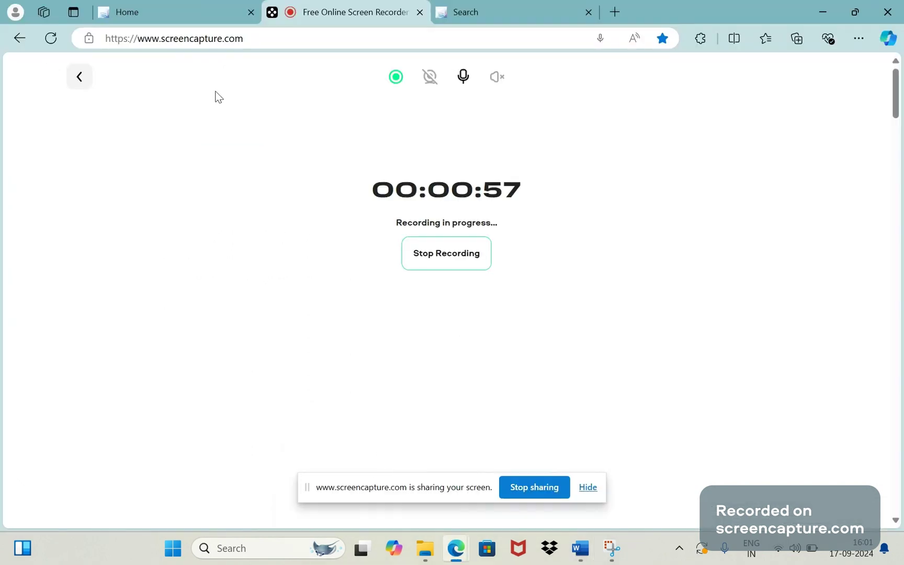
left_click(183, 14)
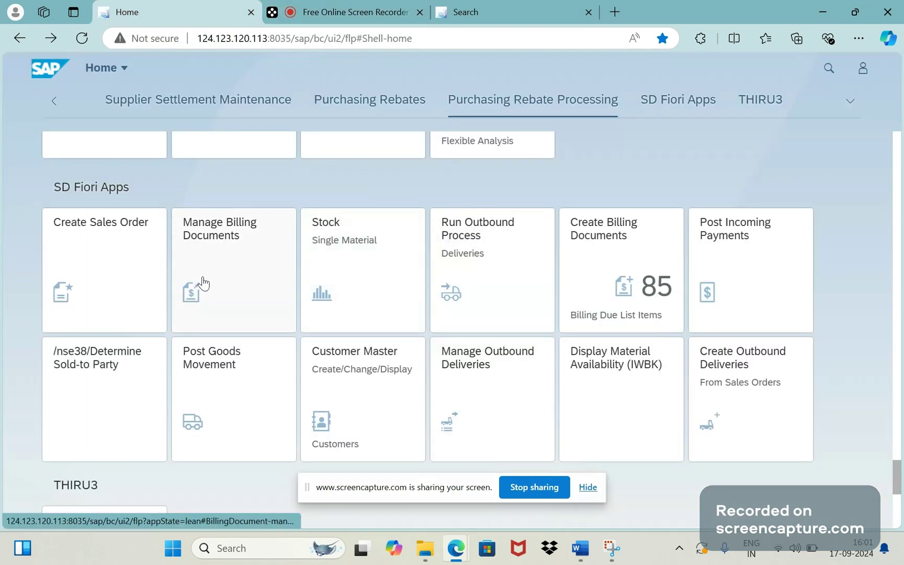
left_click(105, 240)
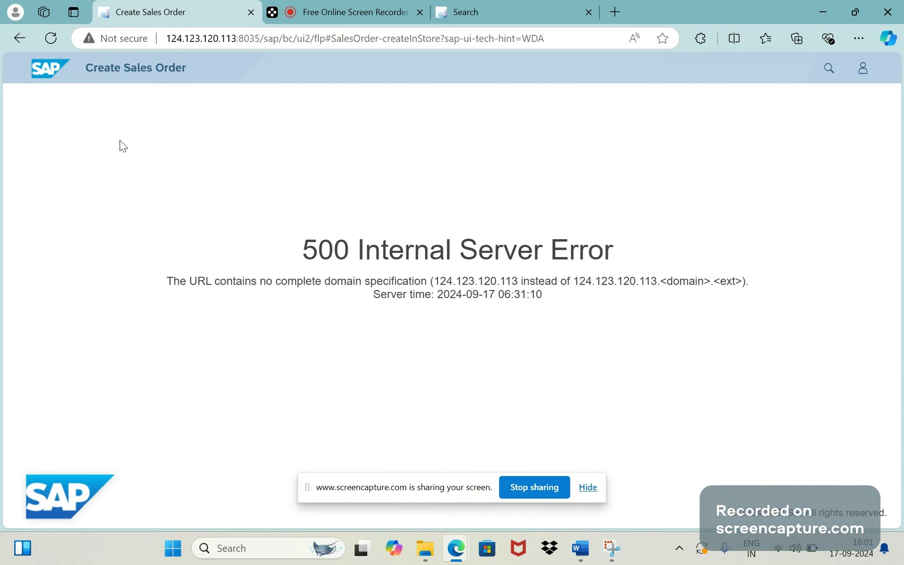
left_click(24, 45)
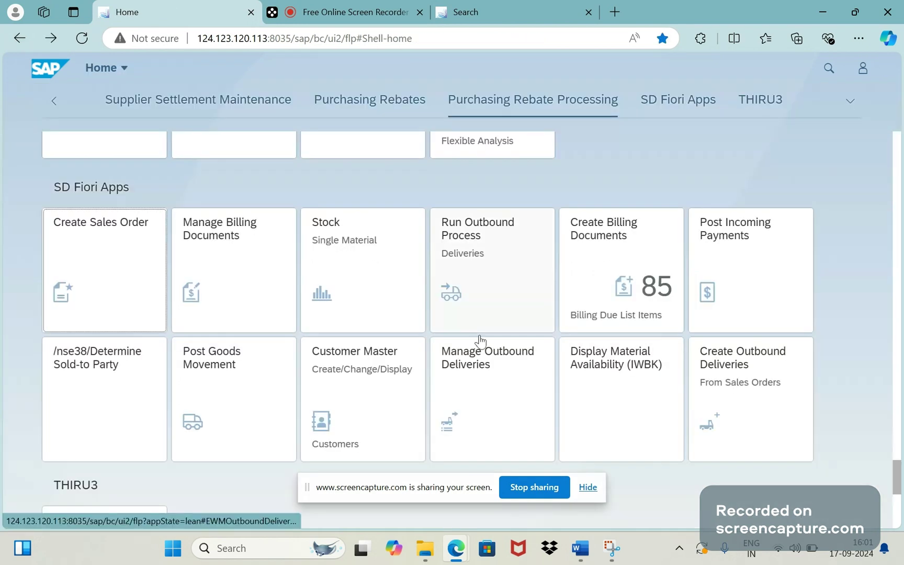
Open Create Billing Documents and Create Outbound Deliveries in turn, then return to Word
left_click(590, 250)
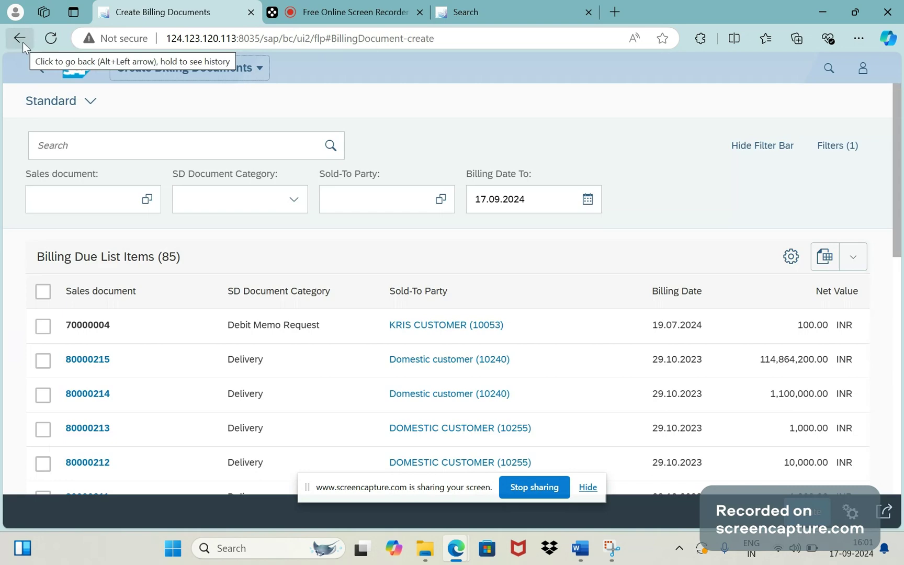
left_click(20, 38)
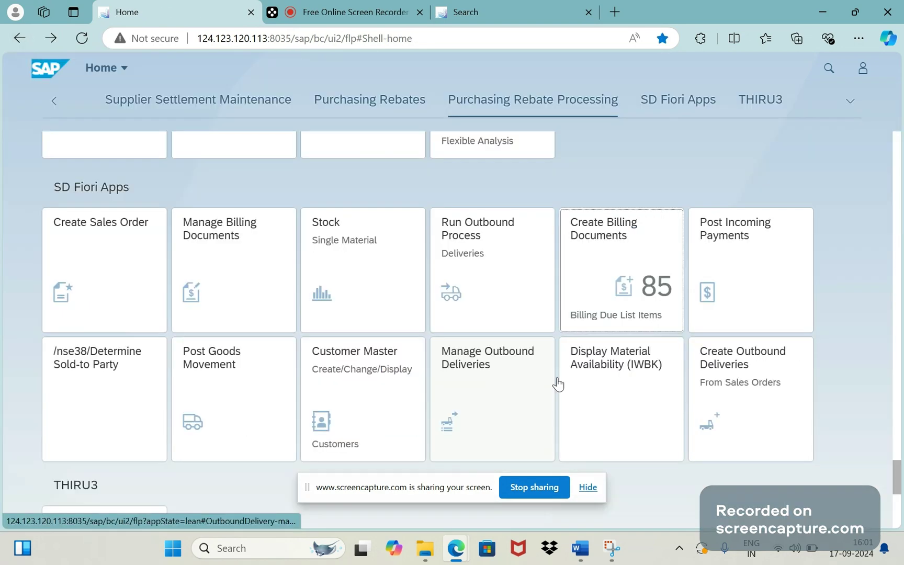
left_click(733, 376)
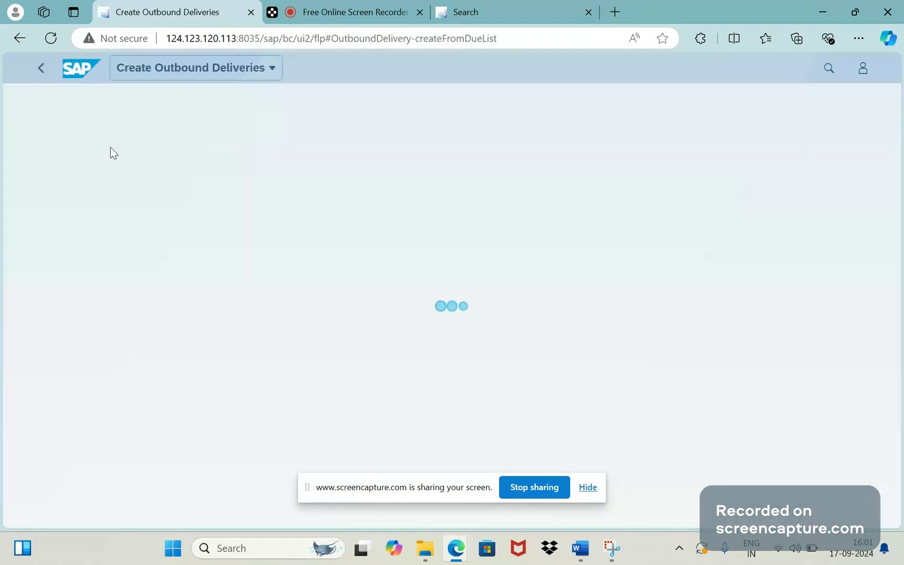
key("alt+Left")
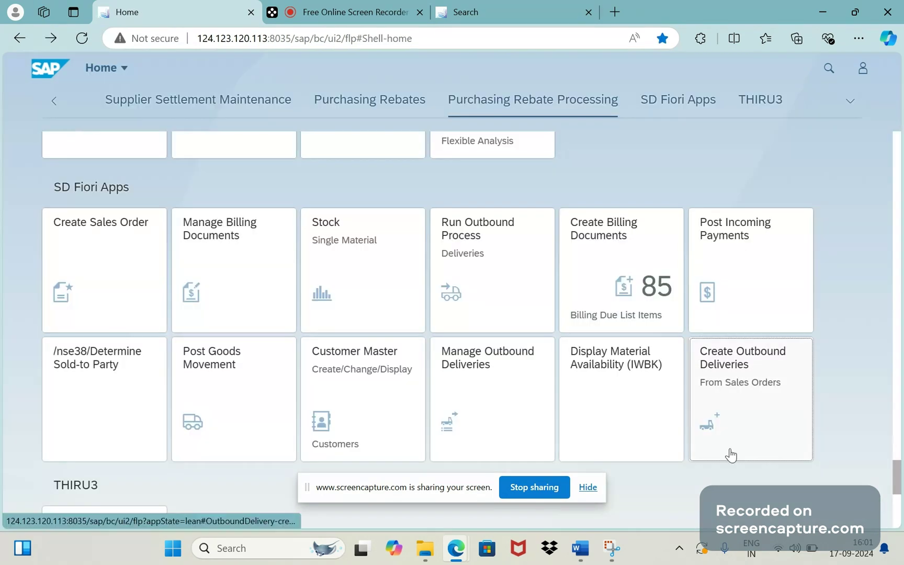
left_click(581, 547)
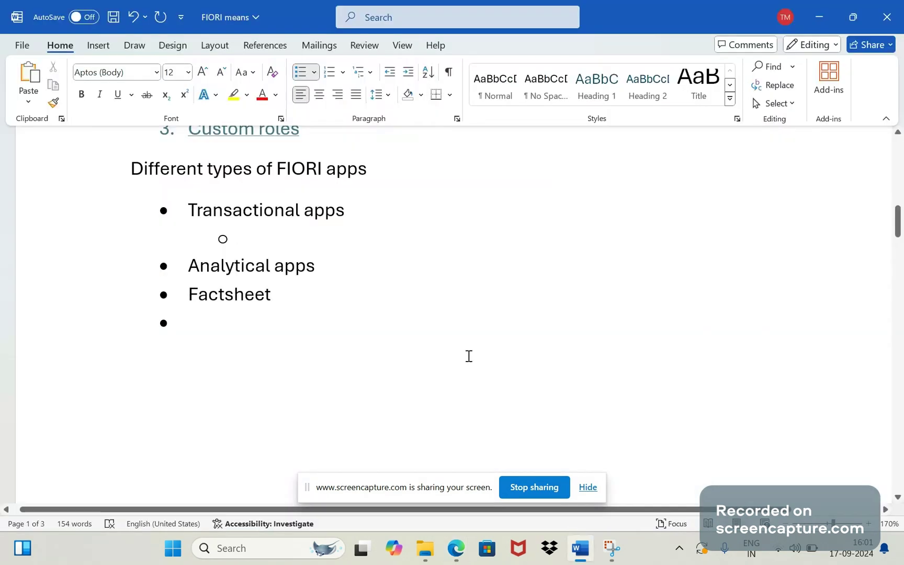
Type 'Create sales order, create billing documents, create outbound deliveries' in the Transactional apps sub-bullet
type("Crea")
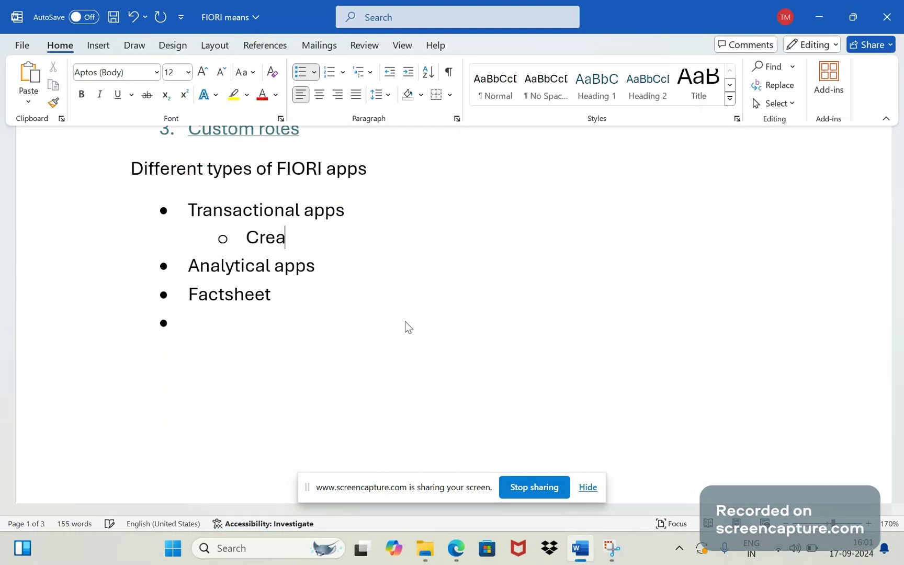
type("te sales order, cre")
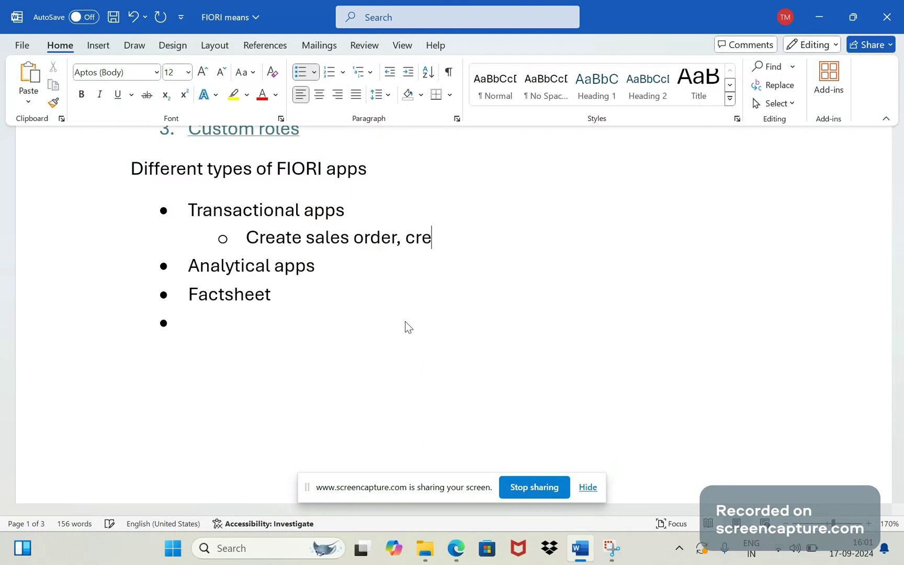
type("ate billing d")
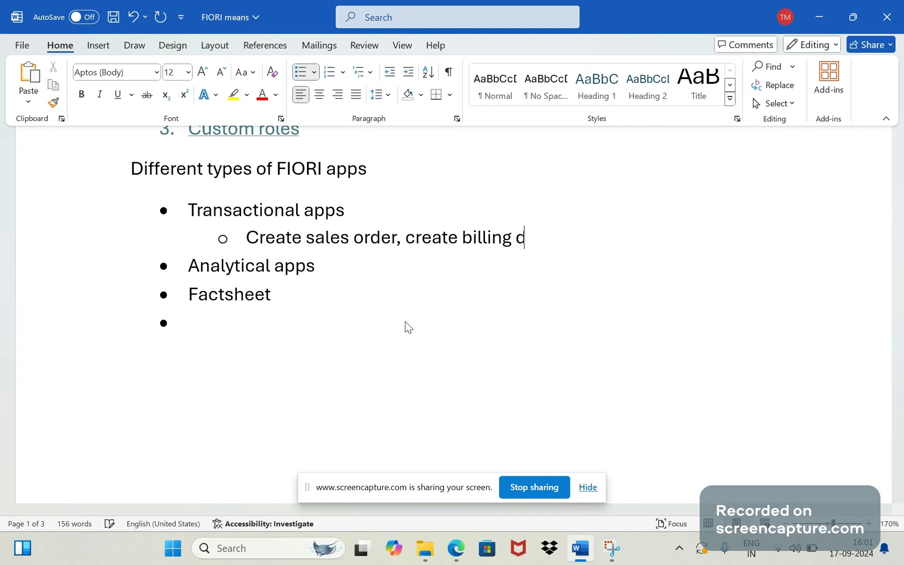
type("ocuments")
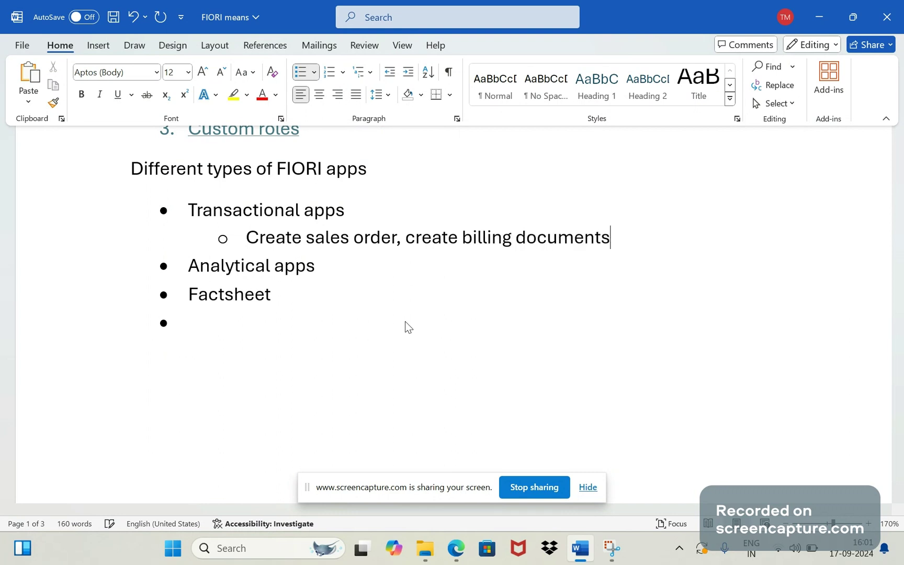
type(", create outpu")
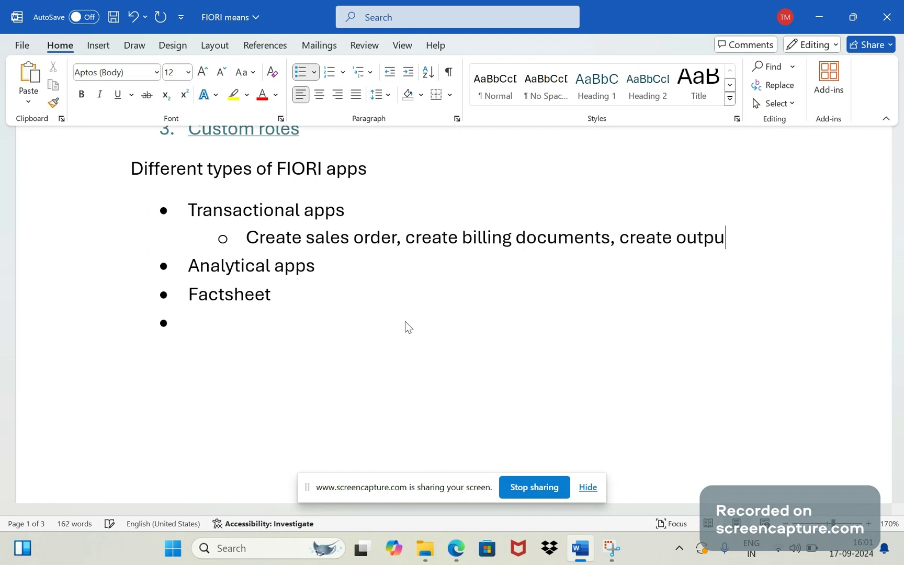
key("BackSpace")
key("BackSpace")
type("bound deli")
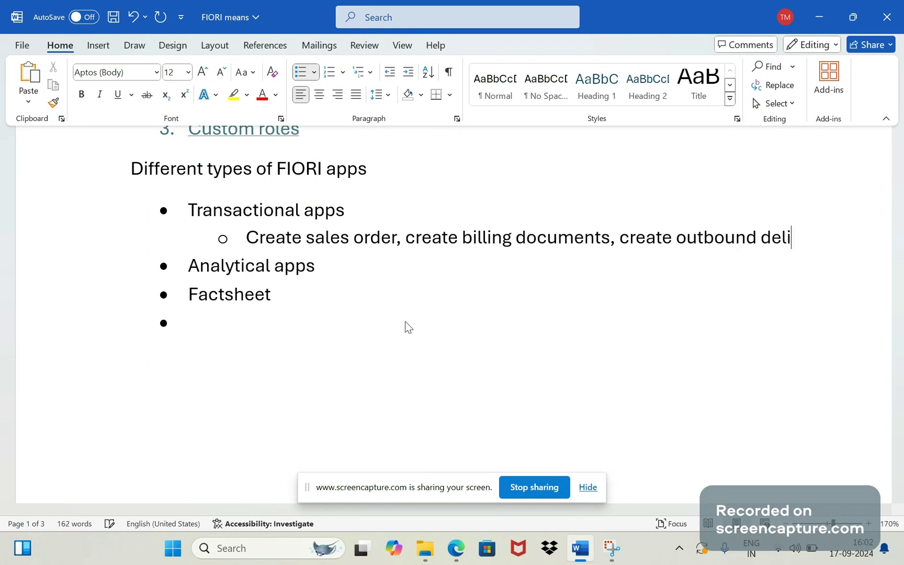
type("veries")
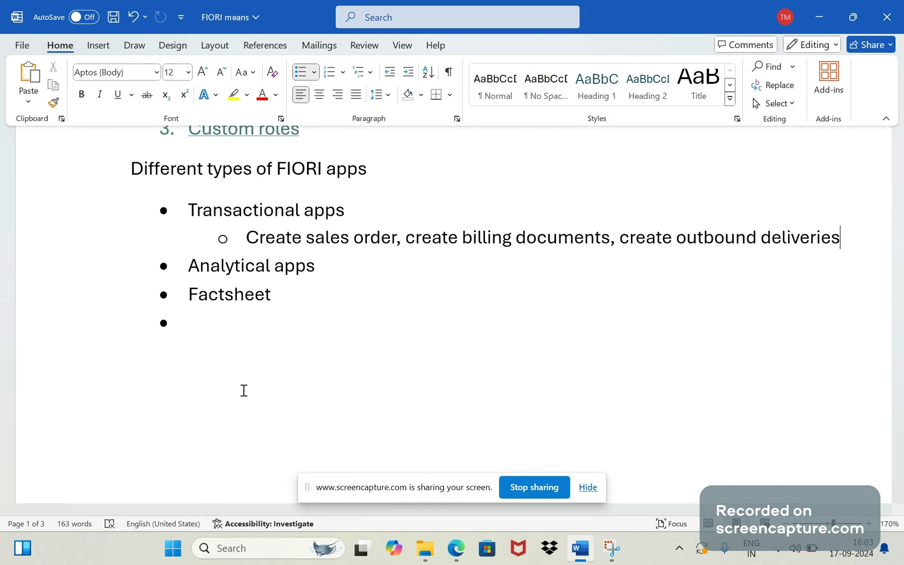
Place the cursor at the end of the Analytical apps bullet
left_click(333, 265)
Add the sub-bullet 'Sales order fulfillment' under Analytical apps and select its text
key("Return")
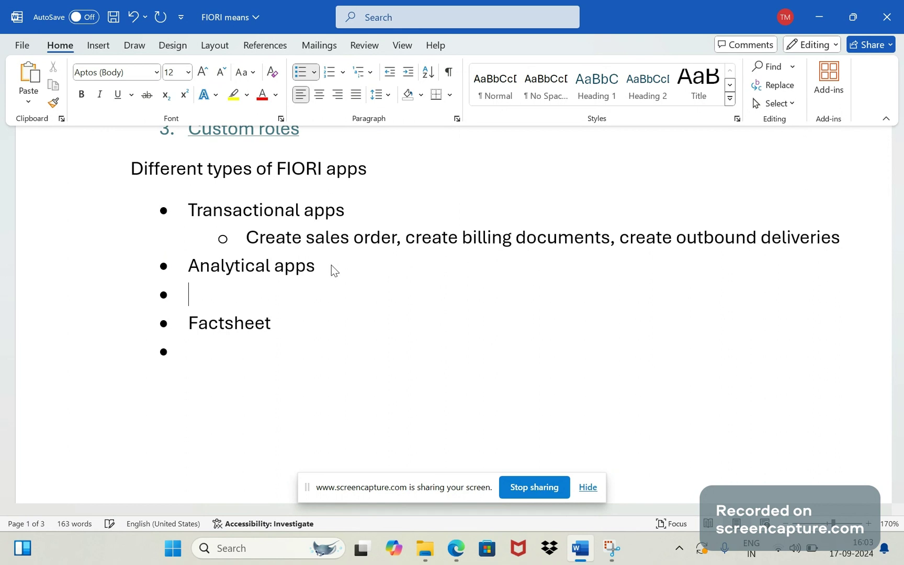
key("Tab")
type("Sa")
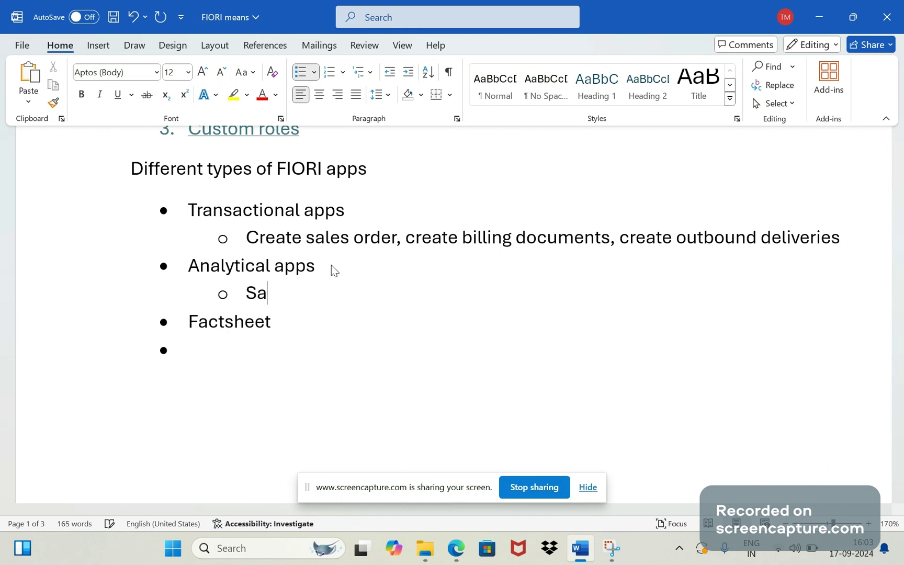
type("les order ")
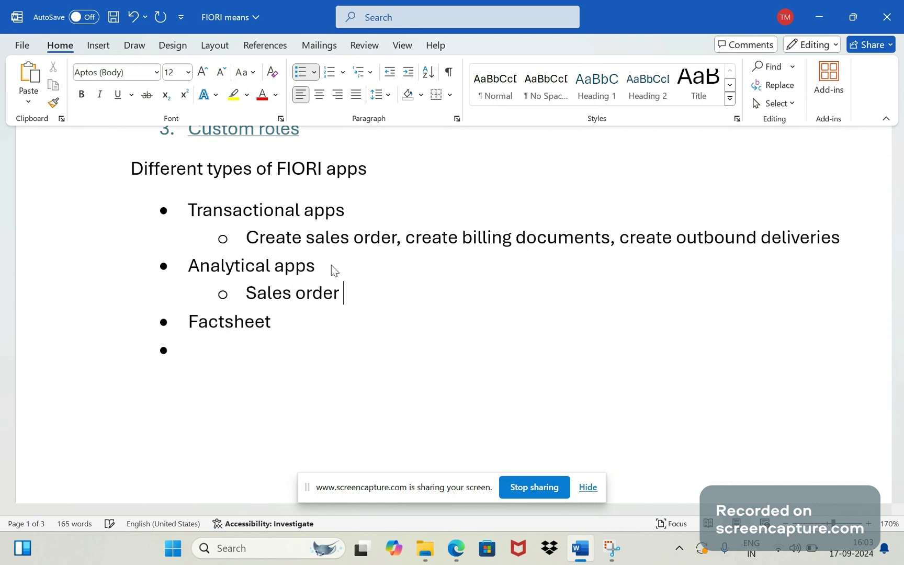
type("fulfillmennt")
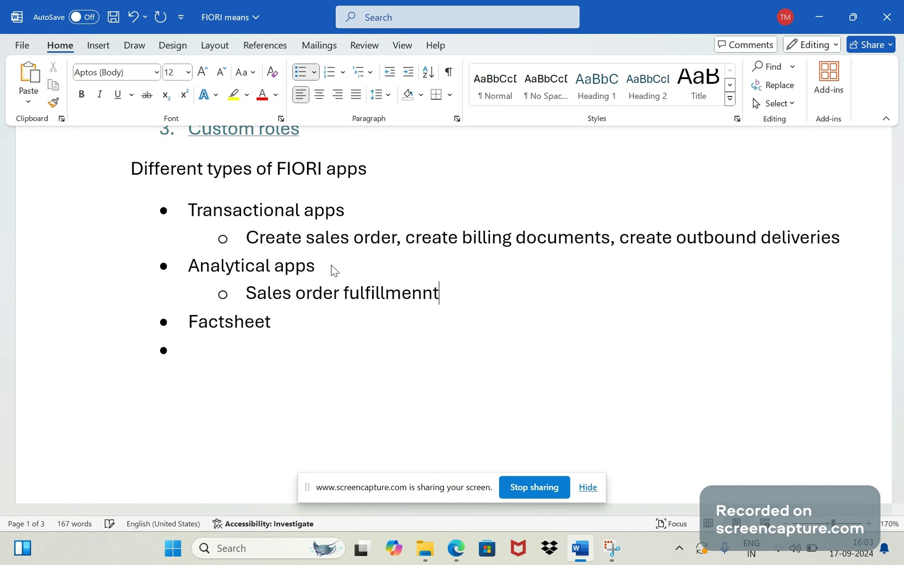
key("BackSpace")
key("BackSpace")
type("t")
left_click_drag(434, 295, 247, 293)
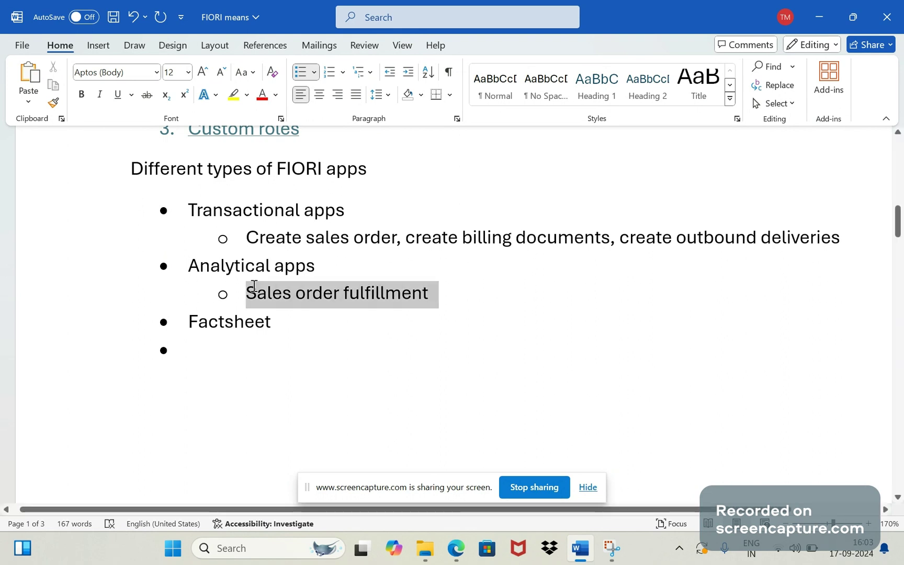
left_click(453, 536)
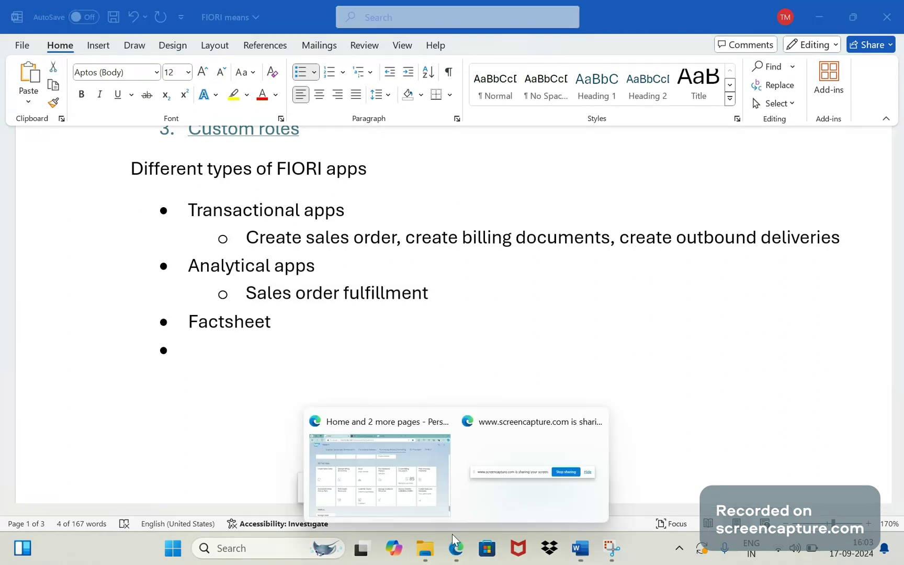
left_click(452, 535)
Paste the copied text into the Fiori app search and run a wildcard search
left_click(829, 68)
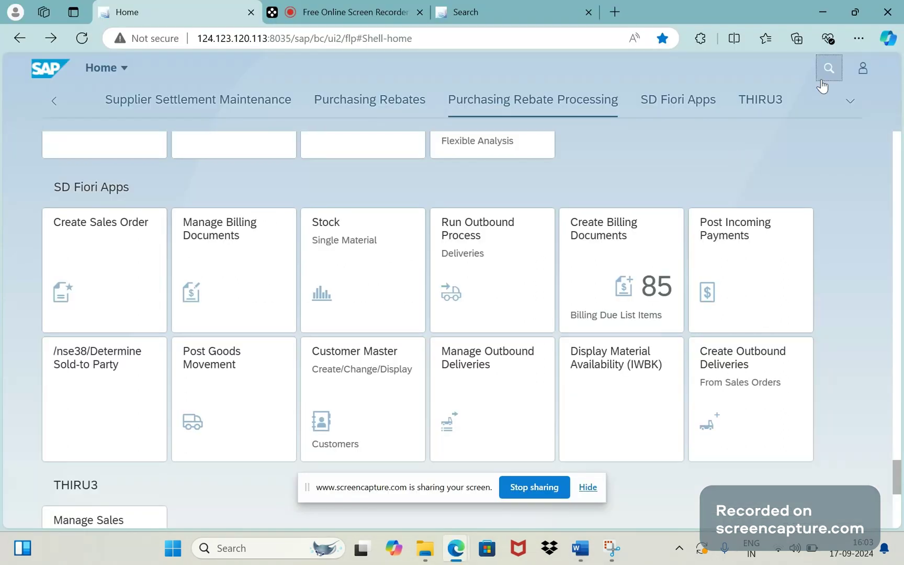
left_click(830, 69)
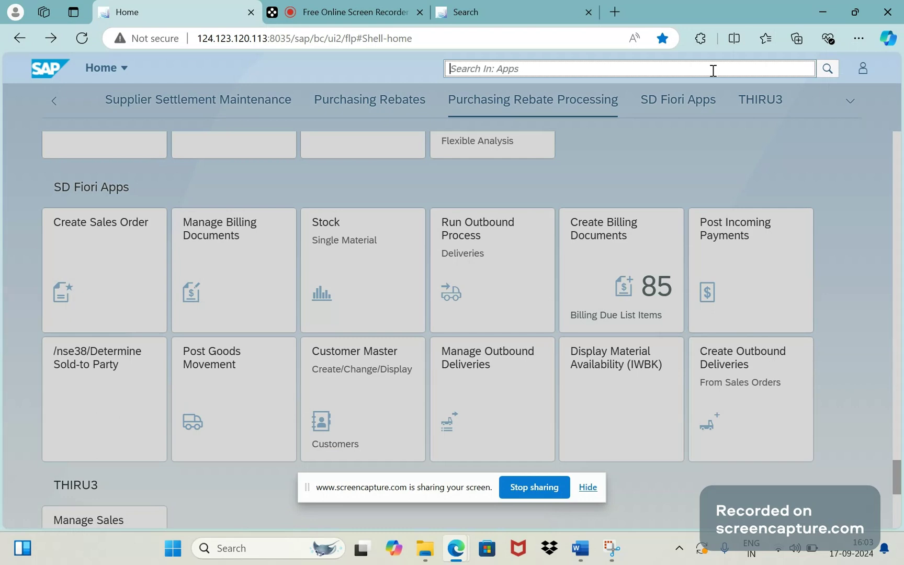
type("o\tSales order fulfillment")
key("Return")
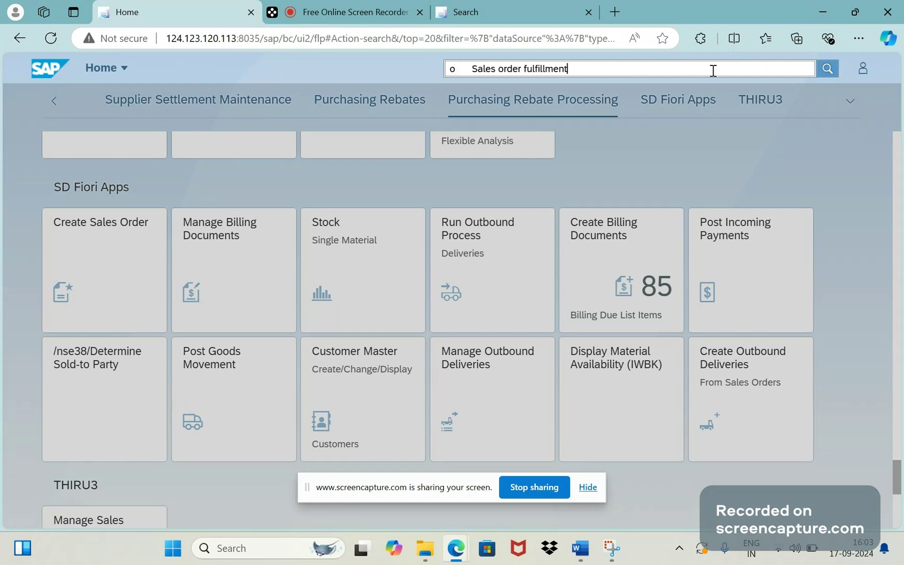
key("Return")
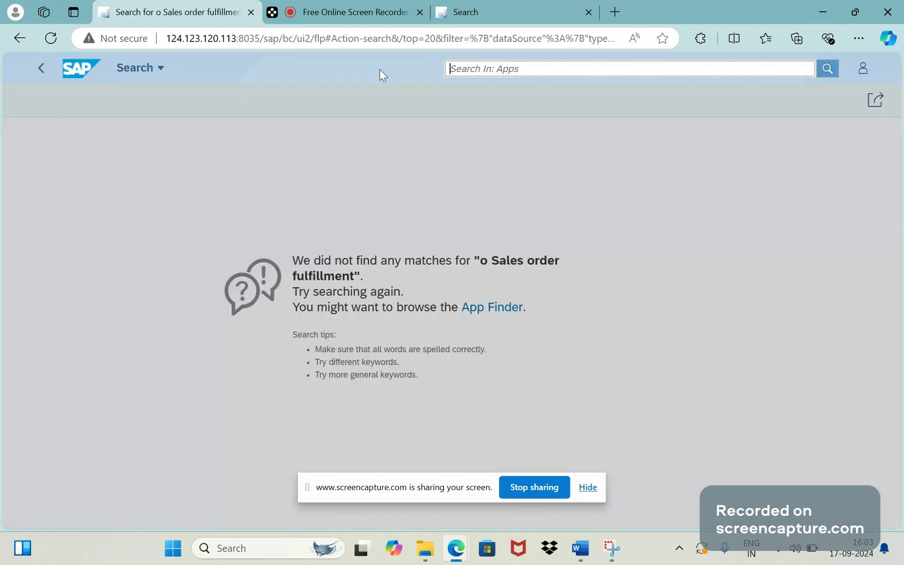
key("Return")
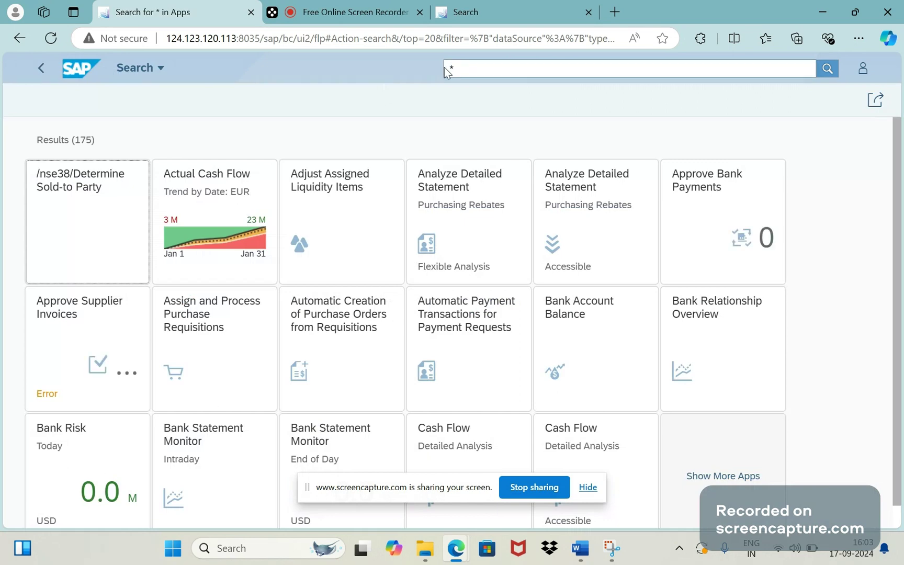
Search the Fiori apps for 'sales order', review the 3 results, and return to Word
left_click(448, 72)
type("sa")
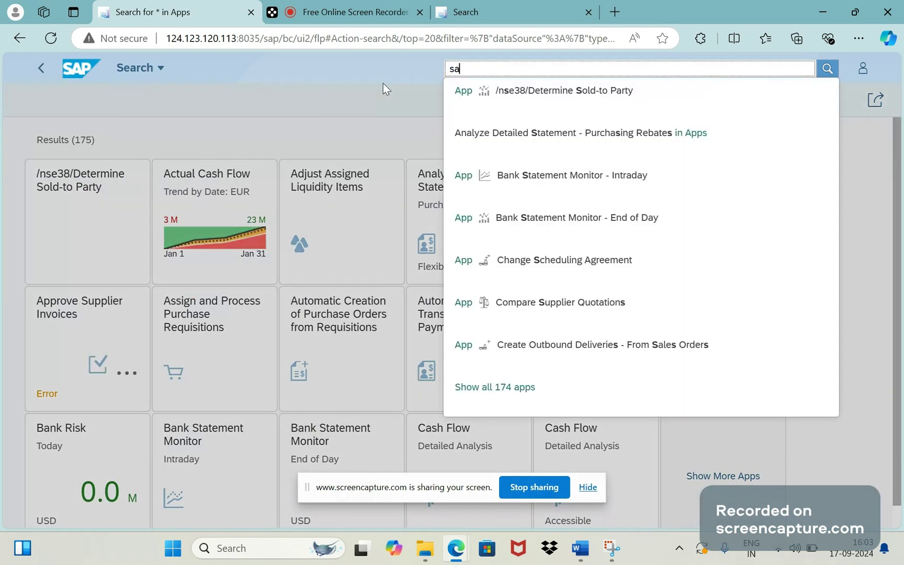
type("les order")
key("Return")
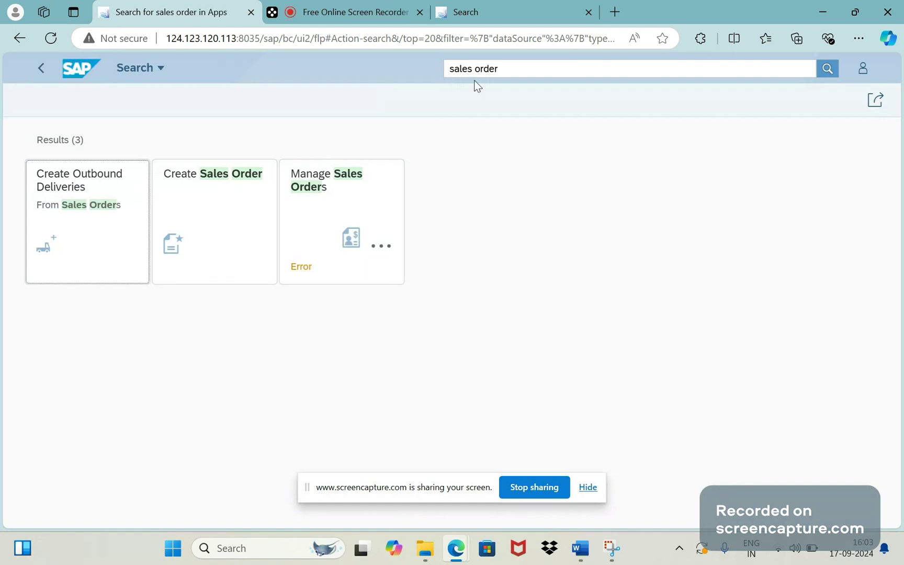
left_click(469, 11)
key("ctrl+Tab")
left_click(581, 557)
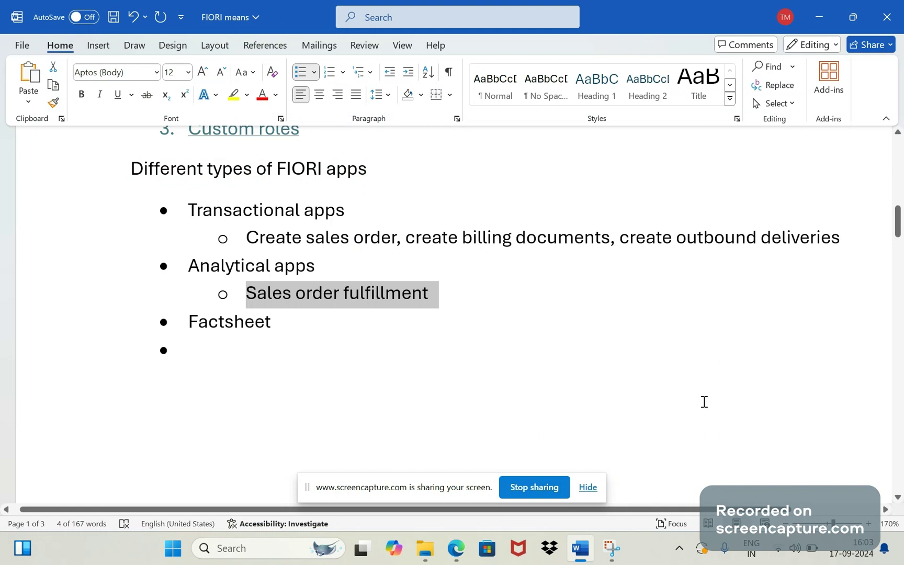
left_click(704, 402)
left_click_drag(898, 225, 896, 287)
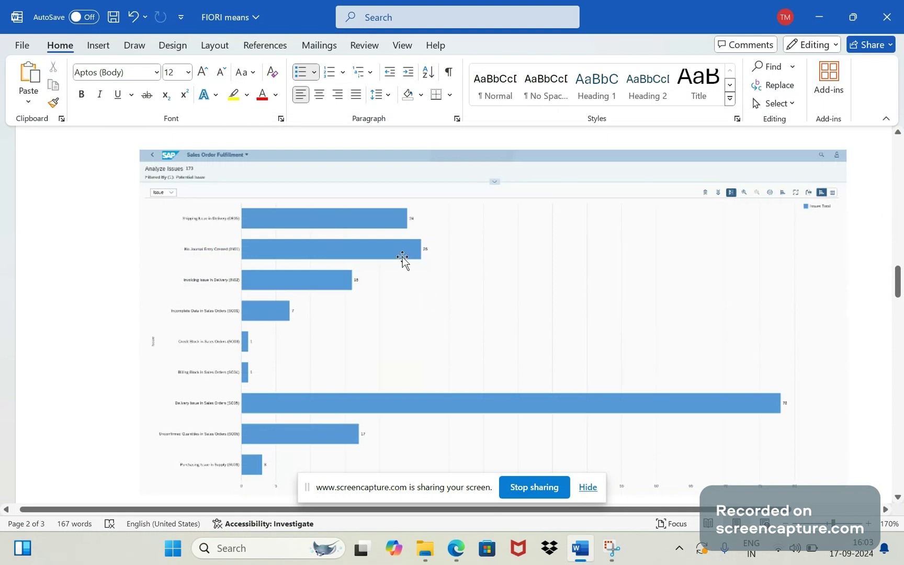
left_click_drag(403, 257, 403, 268)
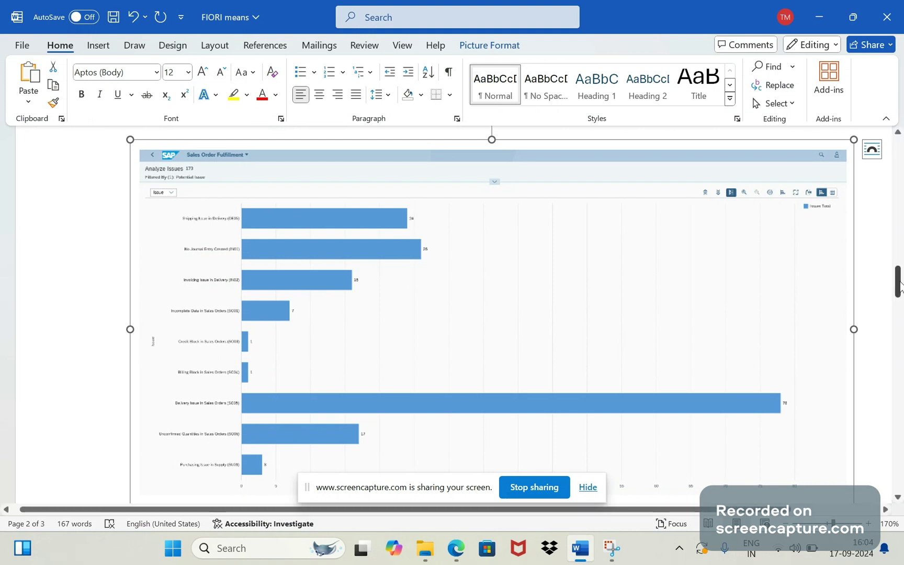
left_click_drag(899, 282, 899, 223)
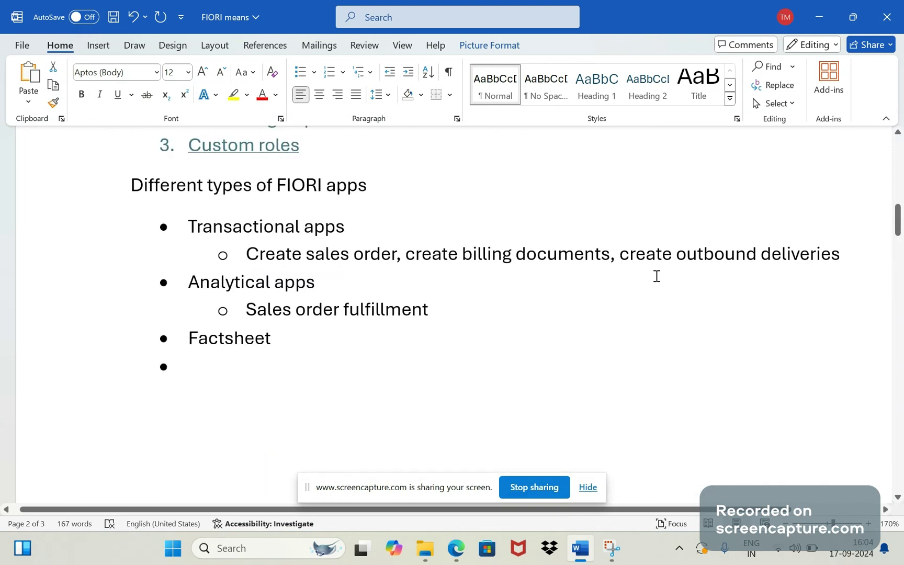
Add the sub-bullet 'It refers to fuzzy search' under Factsheet
left_click(314, 333)
key("Return")
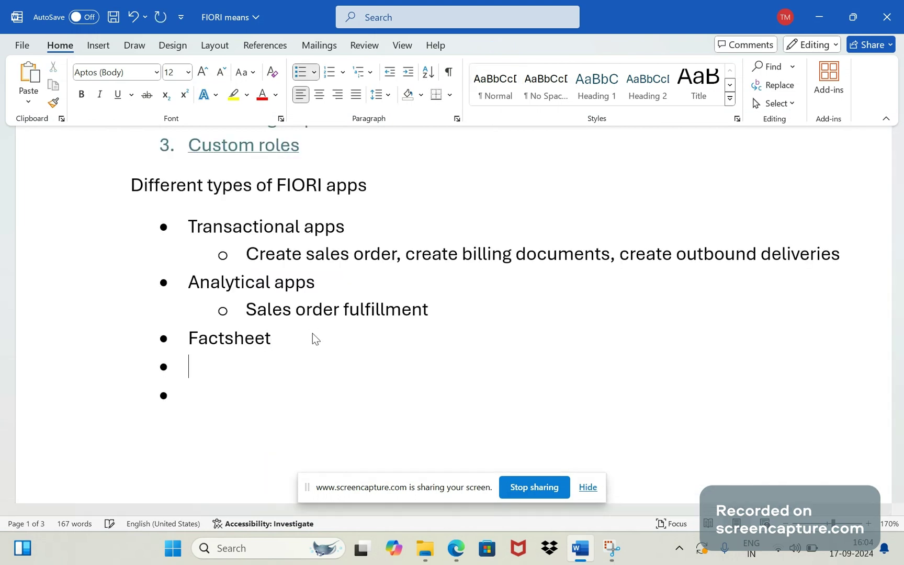
key("Tab")
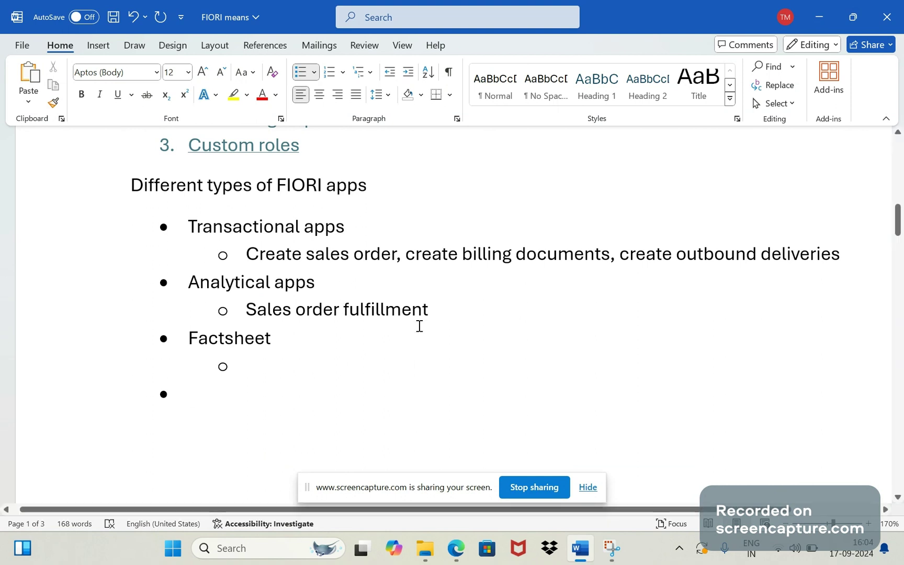
key("alt+Tab")
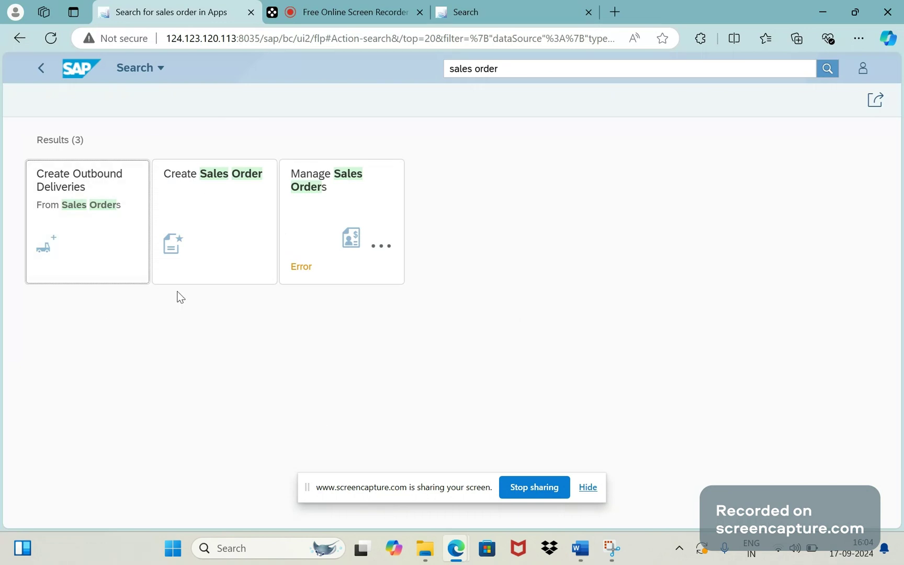
key("alt+Tab")
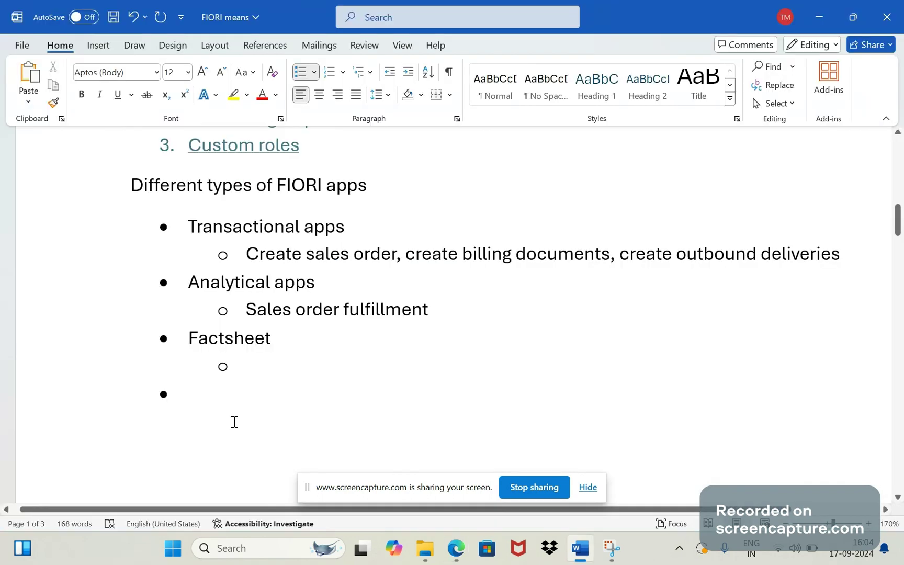
type("It refe")
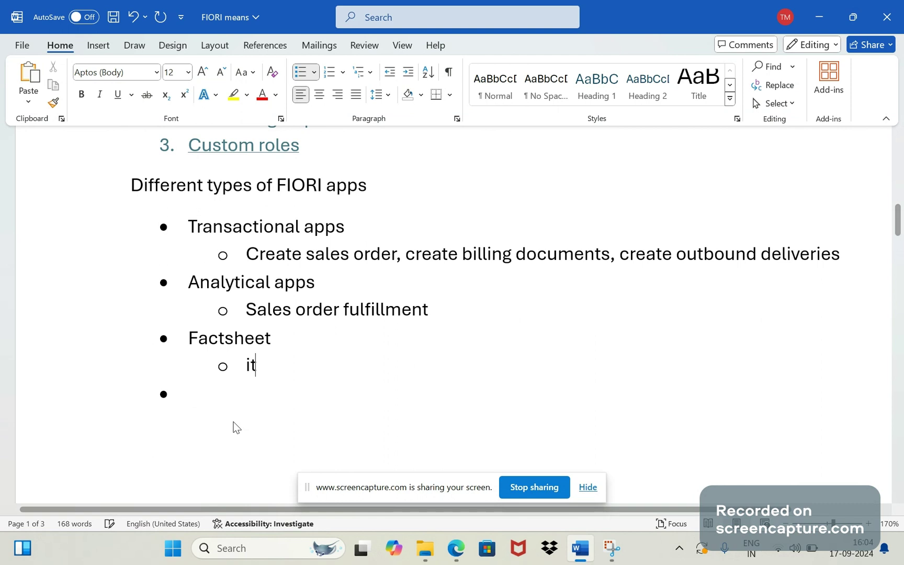
type("rs to ")
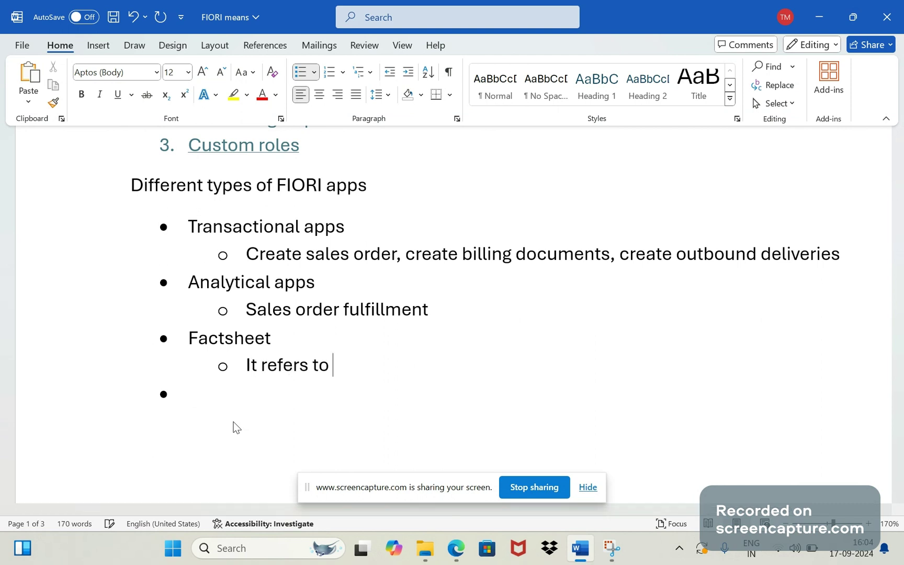
type("fuzzy s")
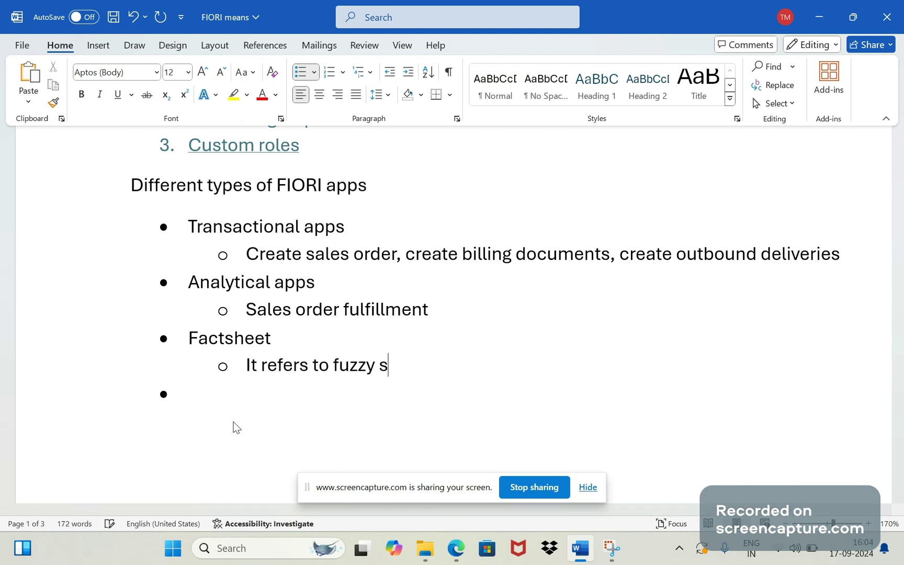
type("earch")
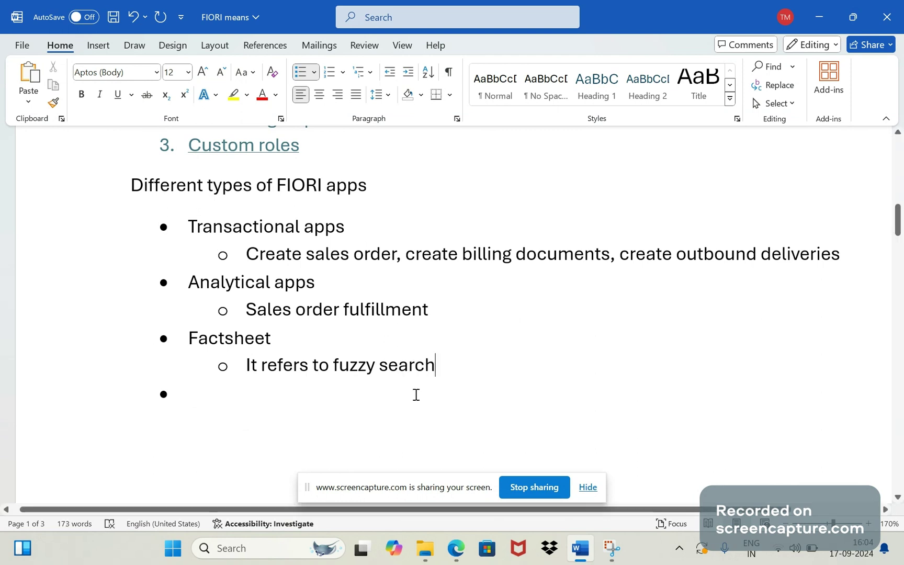
key("alt+Tab")
left_click(714, 74)
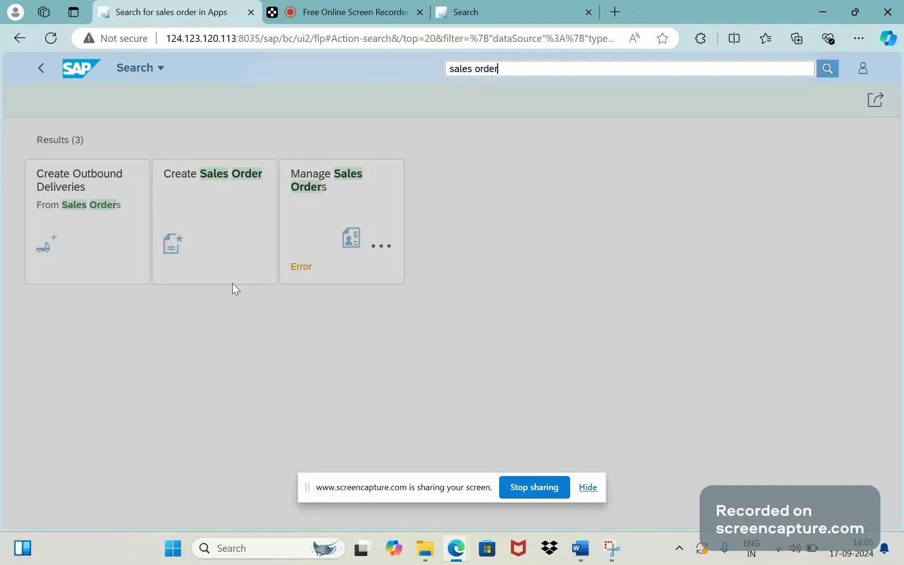
Replace the Fiori search term with '787' and run it, which finds no apps
left_click_drag(530, 72, 358, 87)
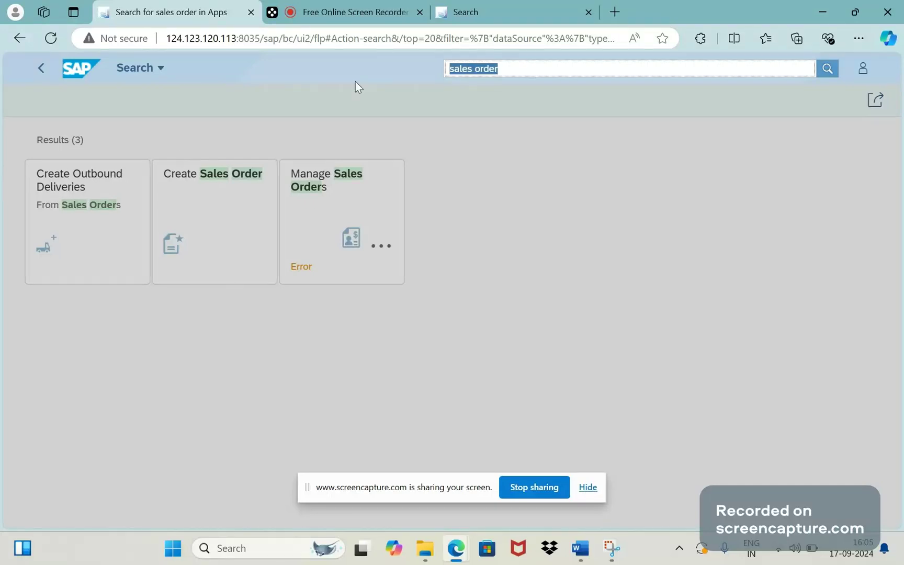
type("78")
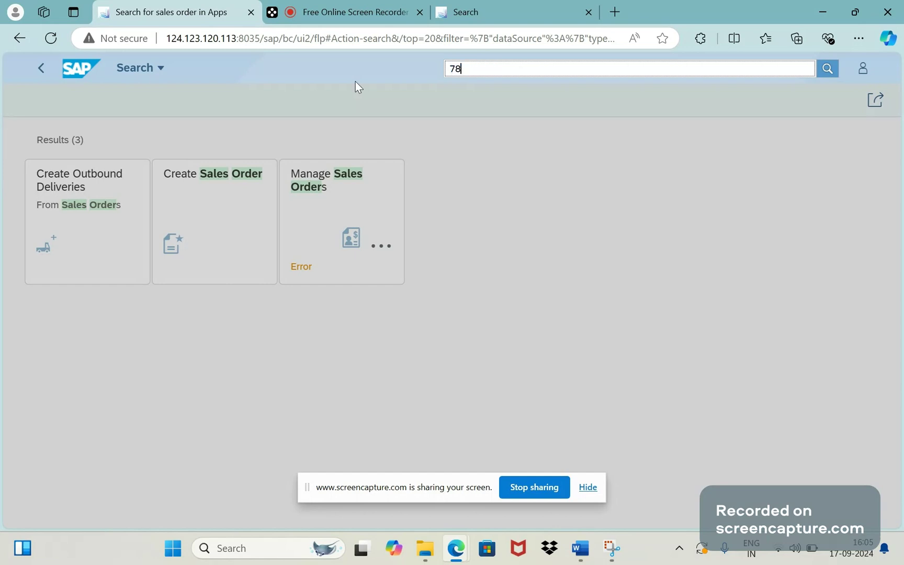
type("7")
key("Return")
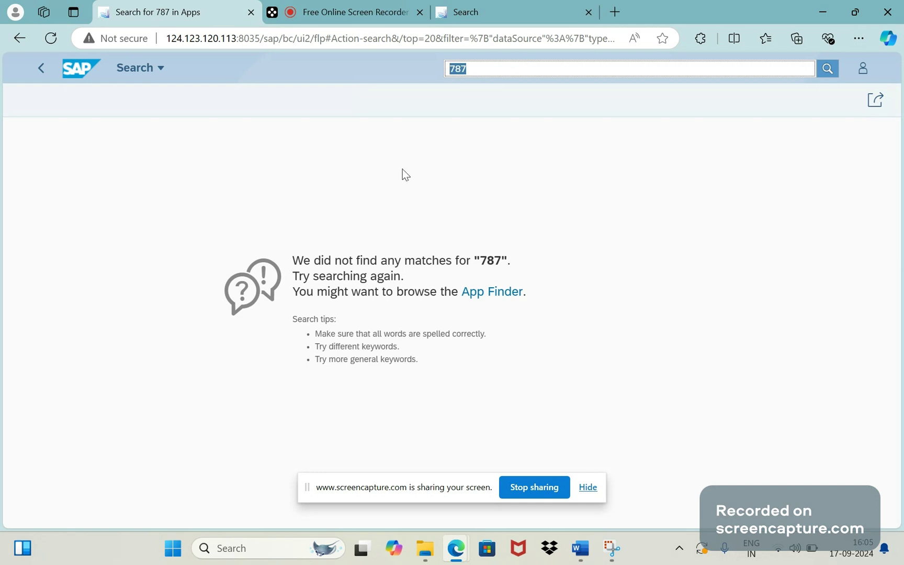
key("alt+Tab")
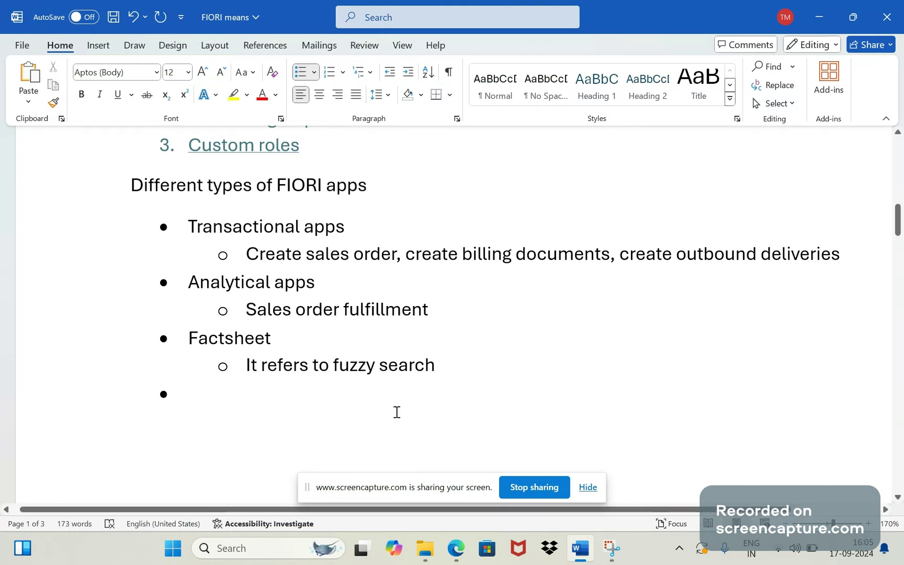
key("alt+Tab")
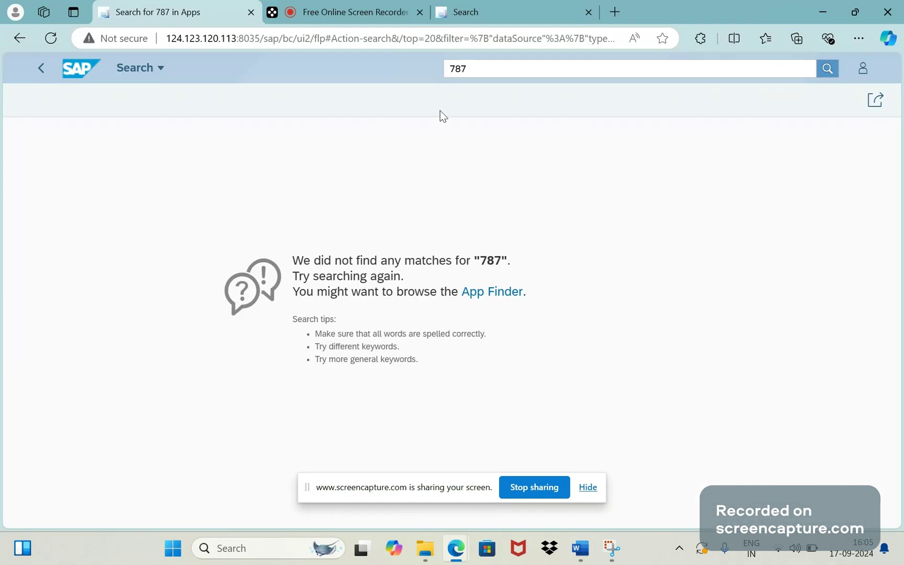
Replace the Fiori search term with 'SOFA' and run it, again finding no matches
left_click(474, 71)
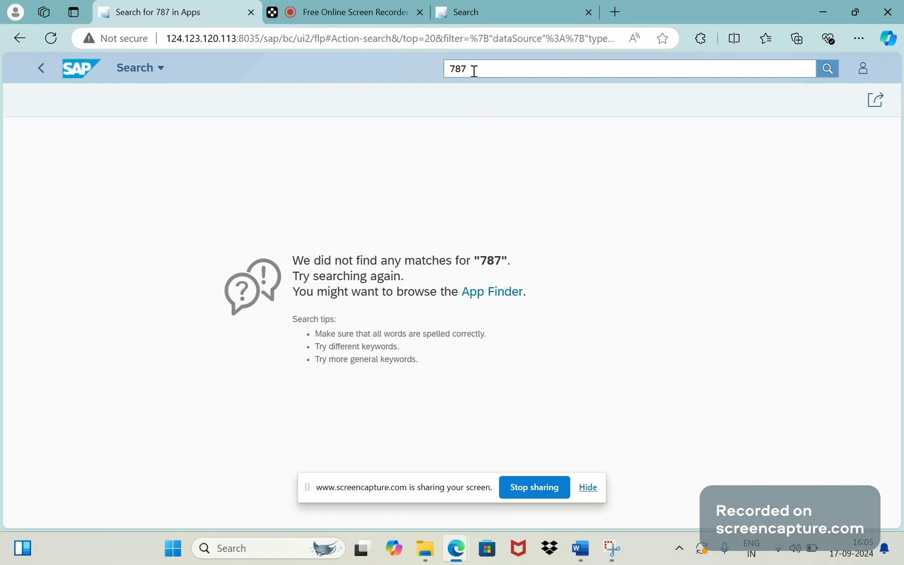
key("ctrl+a")
key("alt+shift")
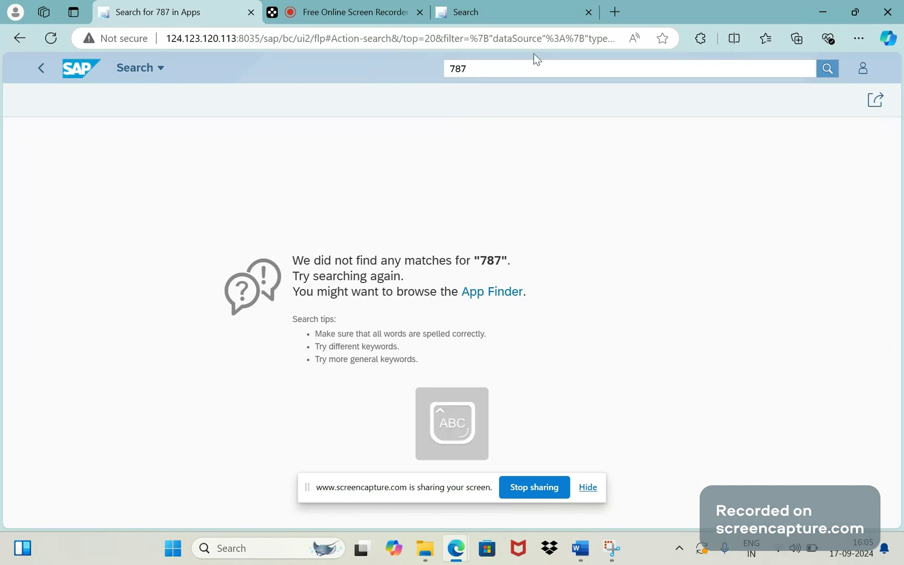
key("Tab")
type("so")
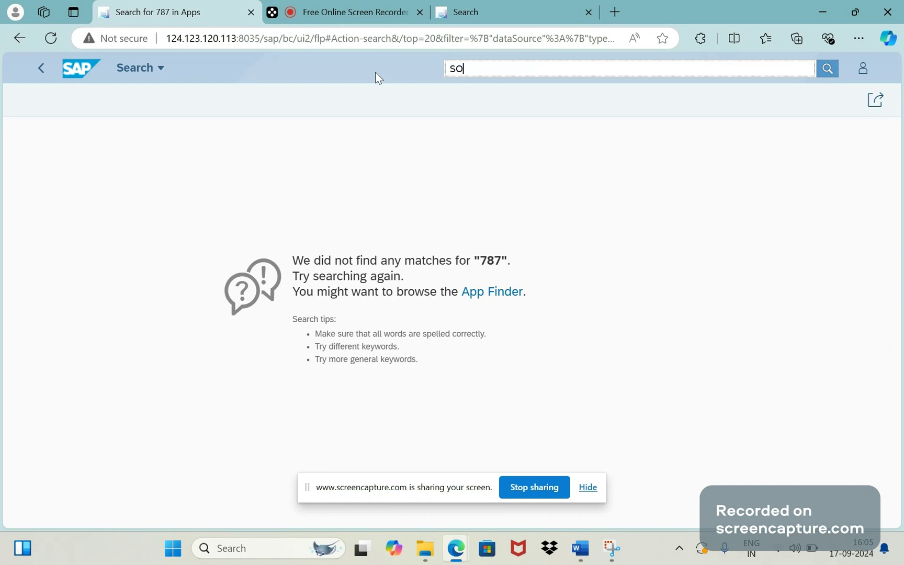
type("FA")
key("Return")
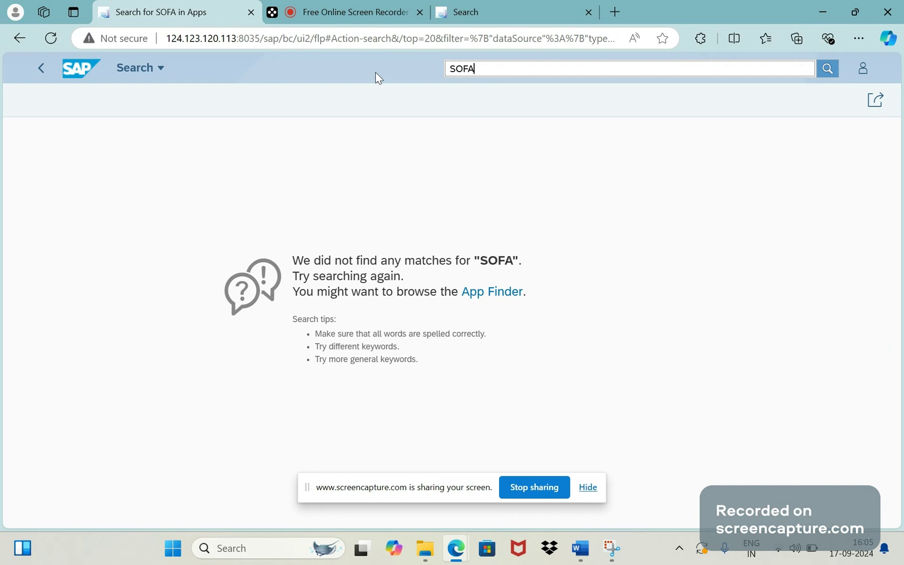
double_click(454, 67)
left_click(483, 69)
left_click(585, 550)
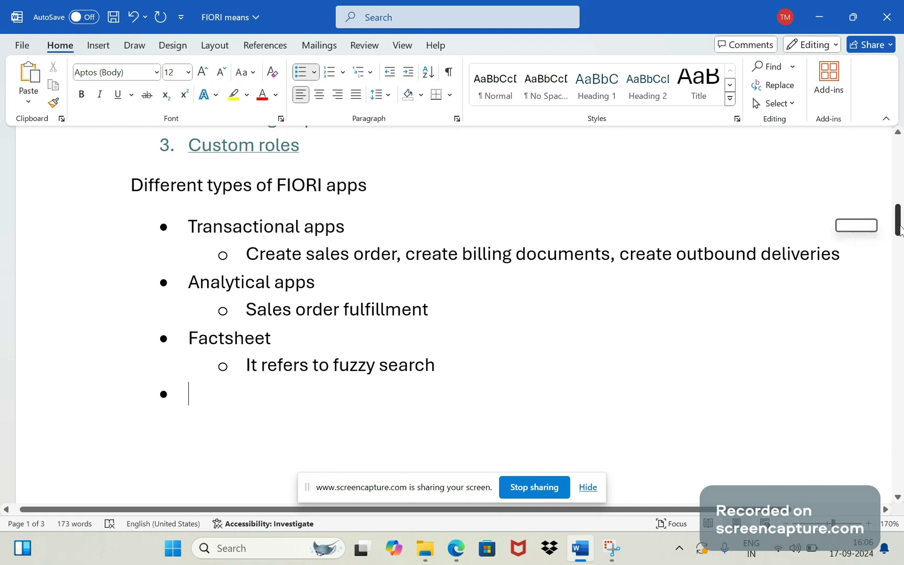
Check the Standard Order 83 sales order screenshot on page 2, then return to the page 1 Fiori app-types list
left_click_drag(899, 231, 896, 330)
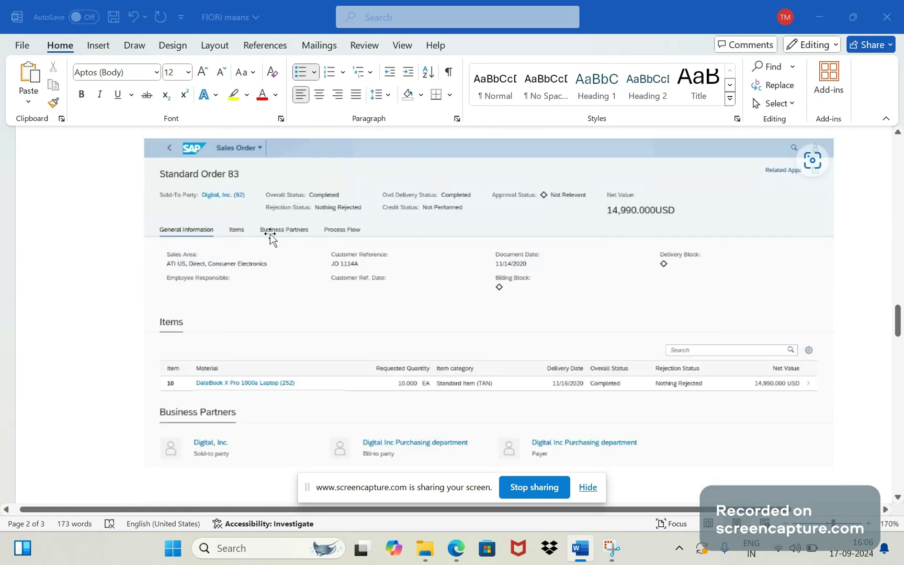
left_click(349, 243)
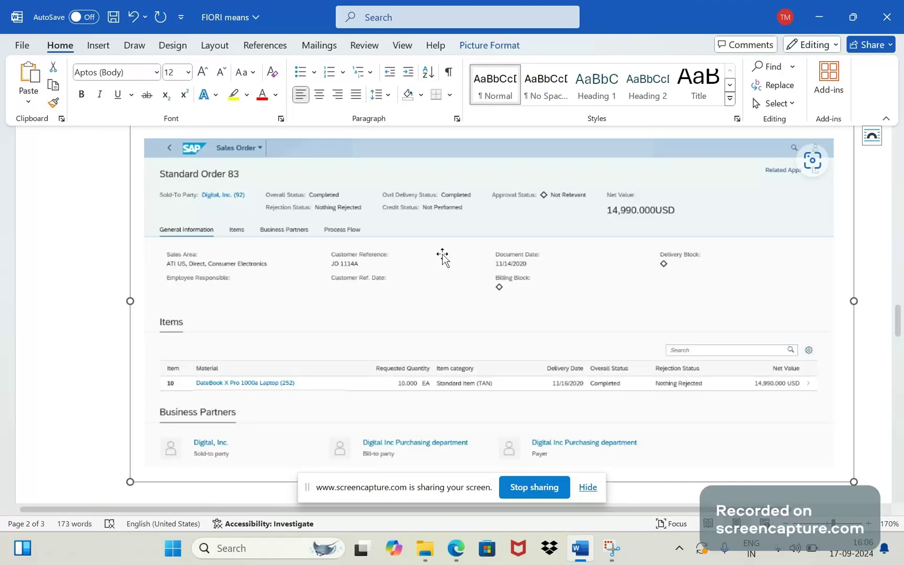
left_click_drag(898, 318, 895, 221)
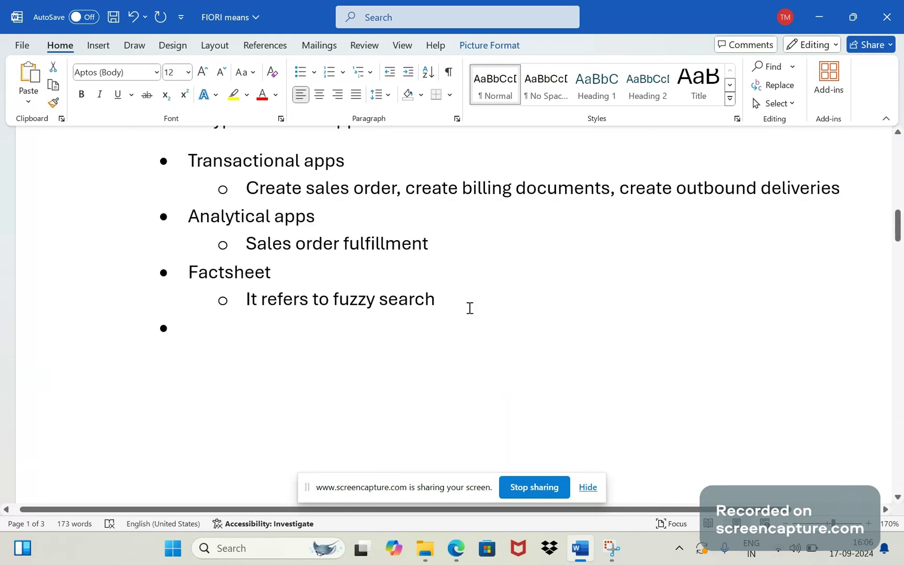
Select and then deselect lines of the Fiori list, leaving the text unchanged
left_click_drag(424, 250, 350, 196)
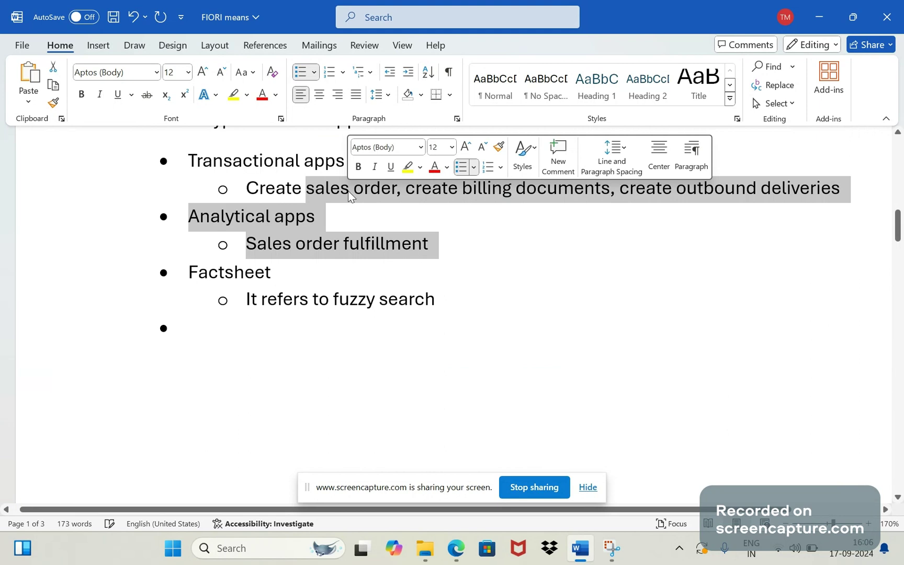
left_click(285, 287)
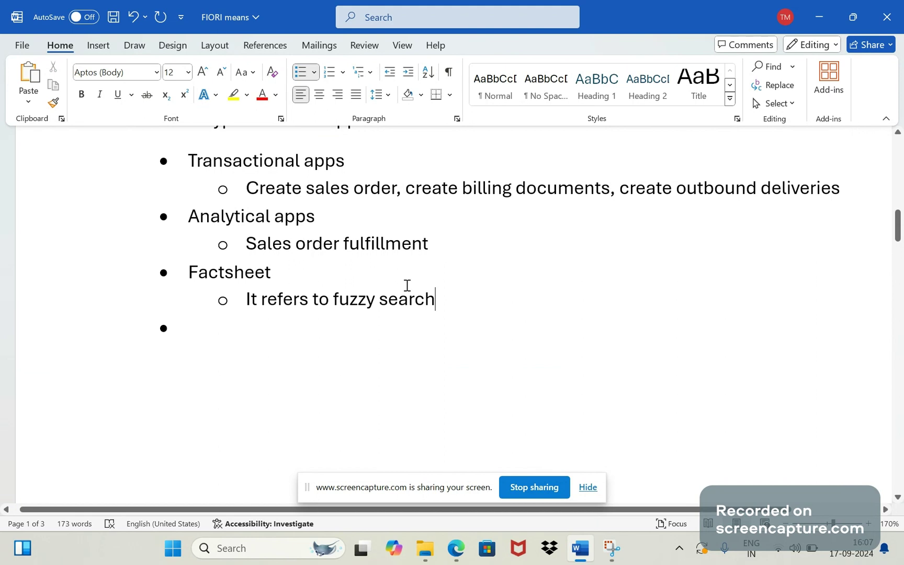
key("shift+Up")
key("shift+Up")
key("shift+Up")
key("shift+Up")
key("shift+Up")
key("shift+Up")
key("Right")
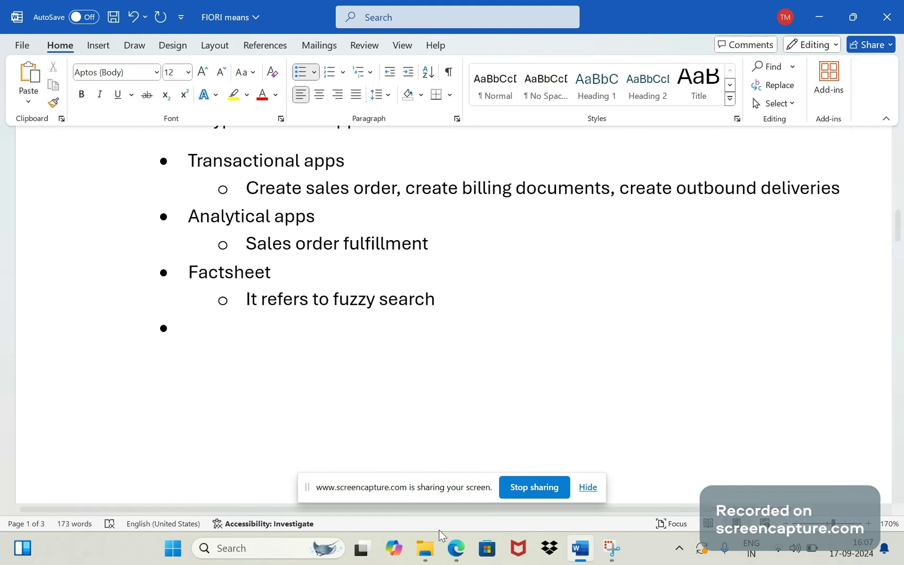
Switch from Word to the screencapture.com recorder tab in Edge
left_click(456, 548)
left_click(401, 476)
left_click(330, 12)
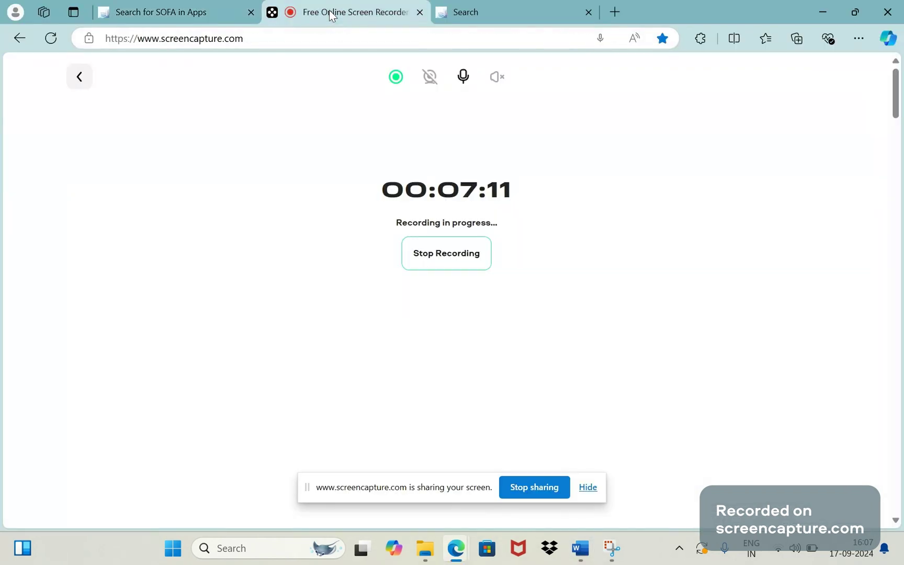